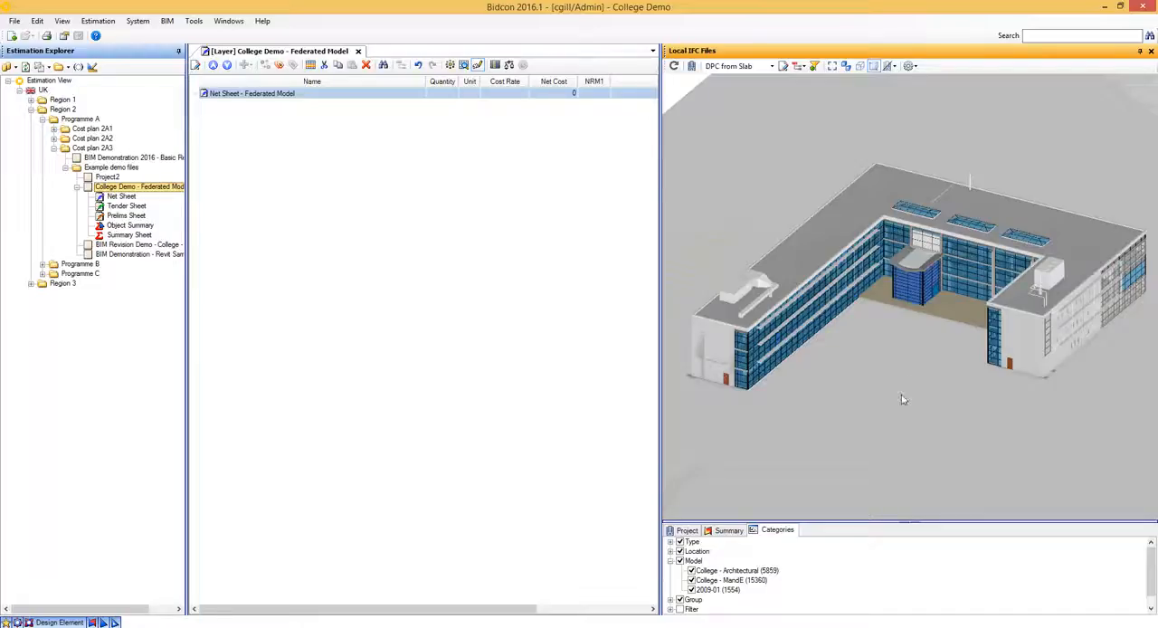
- Highlight the 2009-01 model in transparent view, inspect it from several angles, return to solid view and clear the selection
left_click(861, 67)
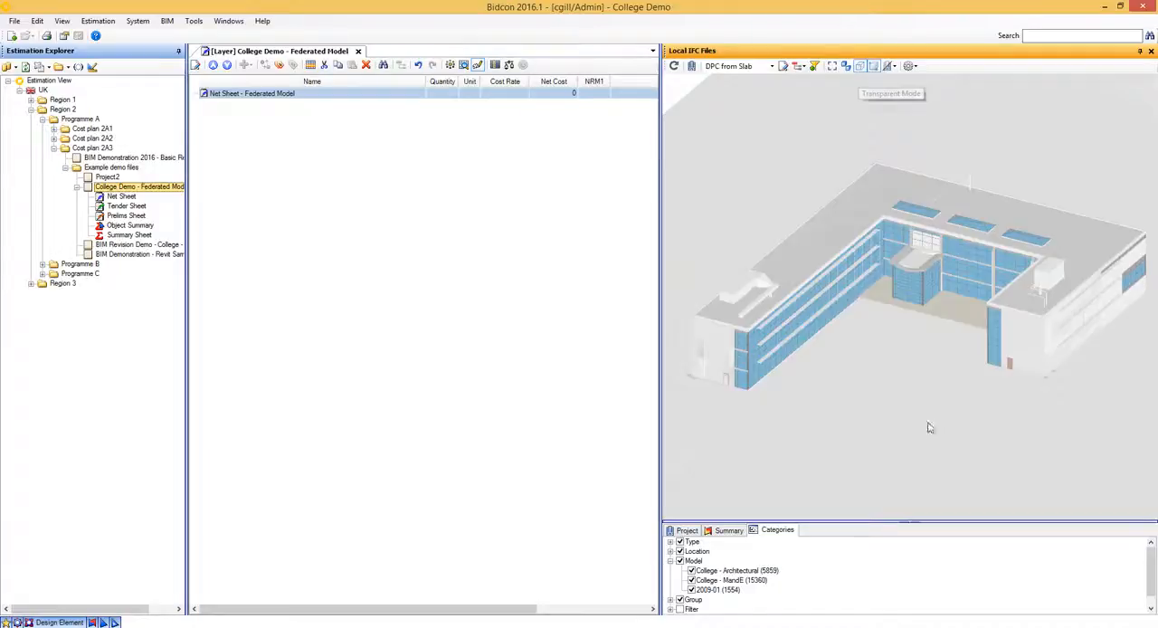
left_click(718, 589)
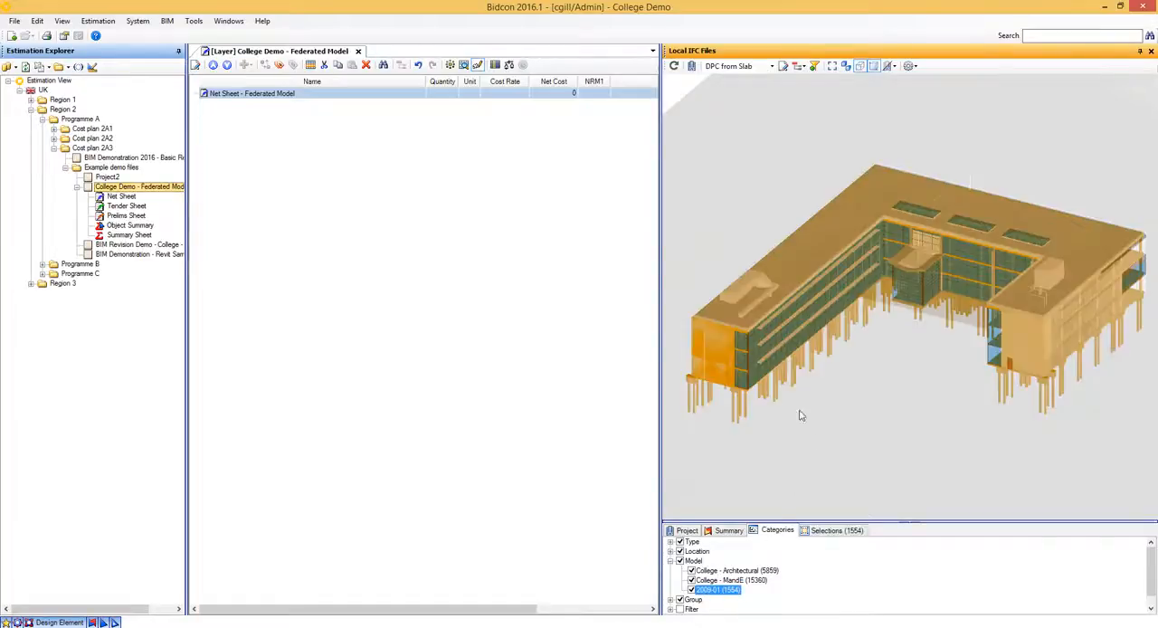
left_click_drag(861, 420, 862, 421)
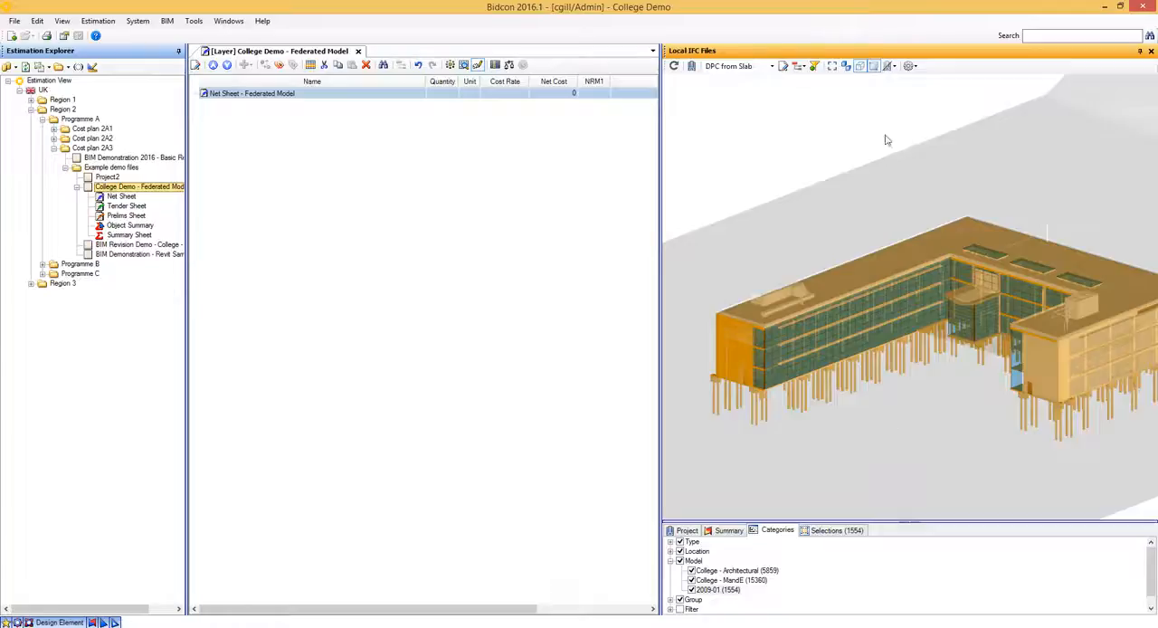
left_click(863, 70)
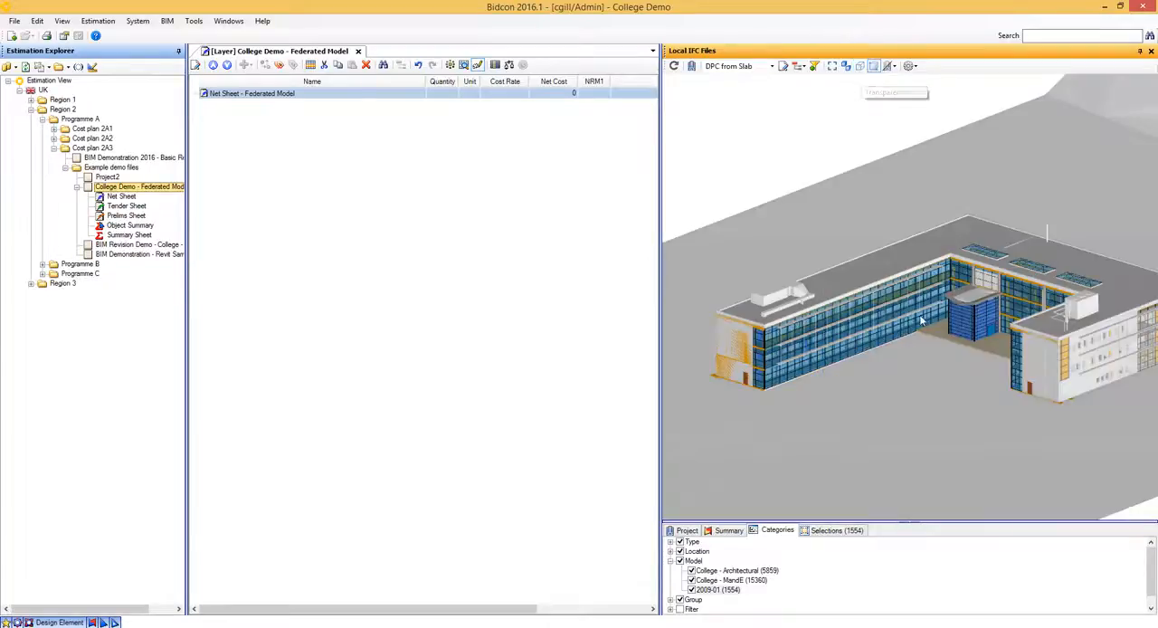
left_click_drag(942, 306, 909, 321)
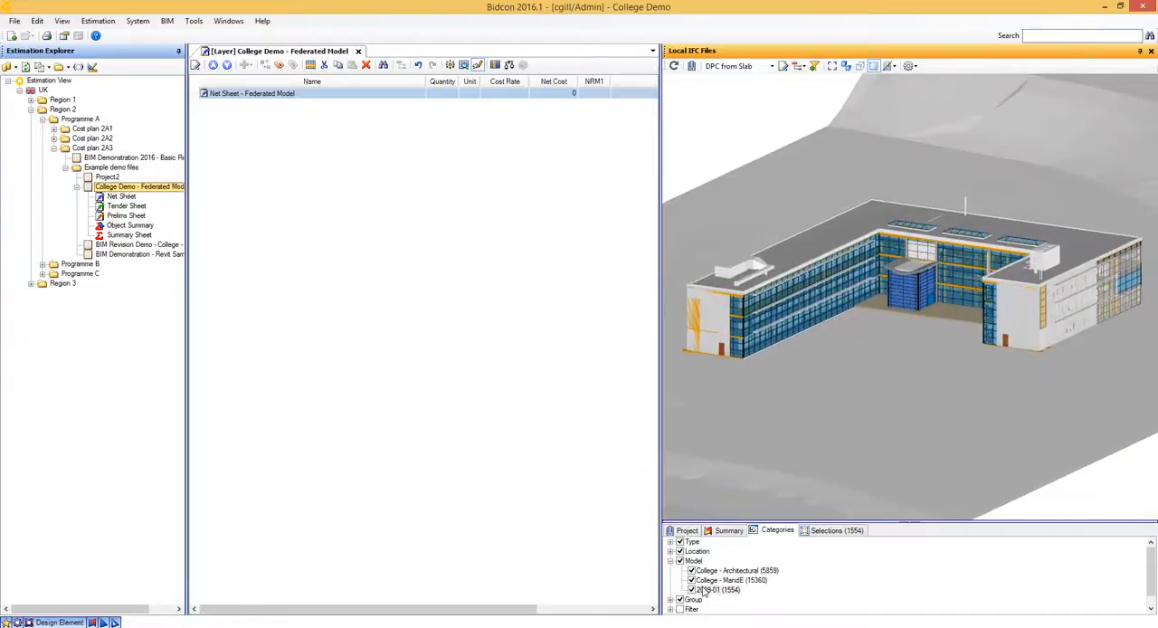
left_click(845, 212)
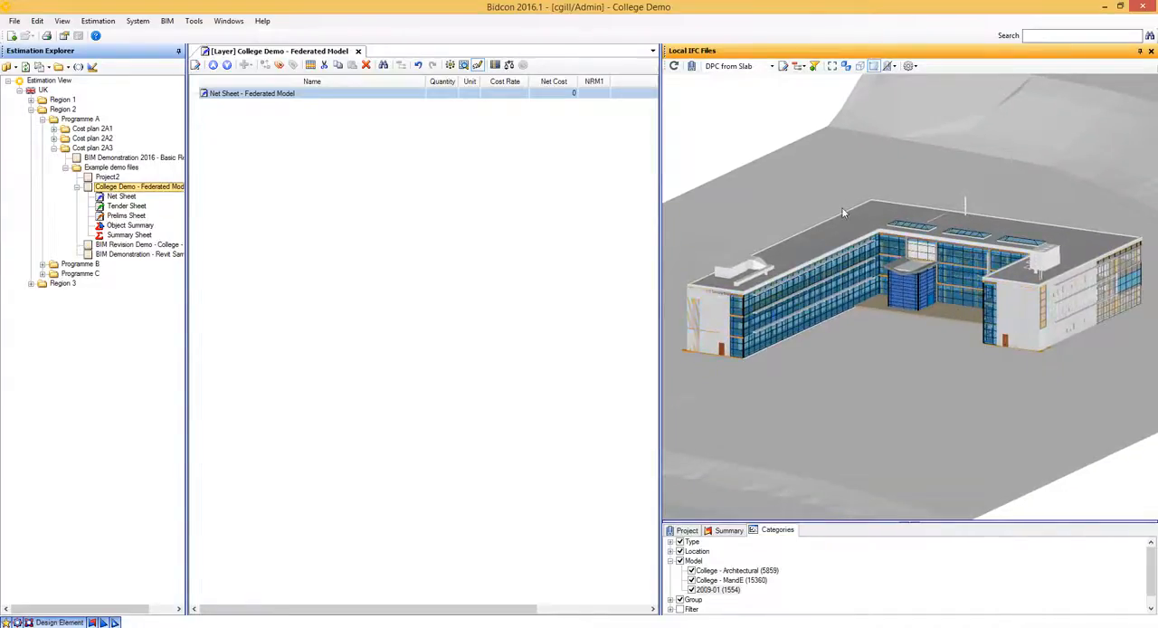
- Open the TakeOff Editor, choose the College template and enlarge the window so all its entity rows fit
left_click(785, 67)
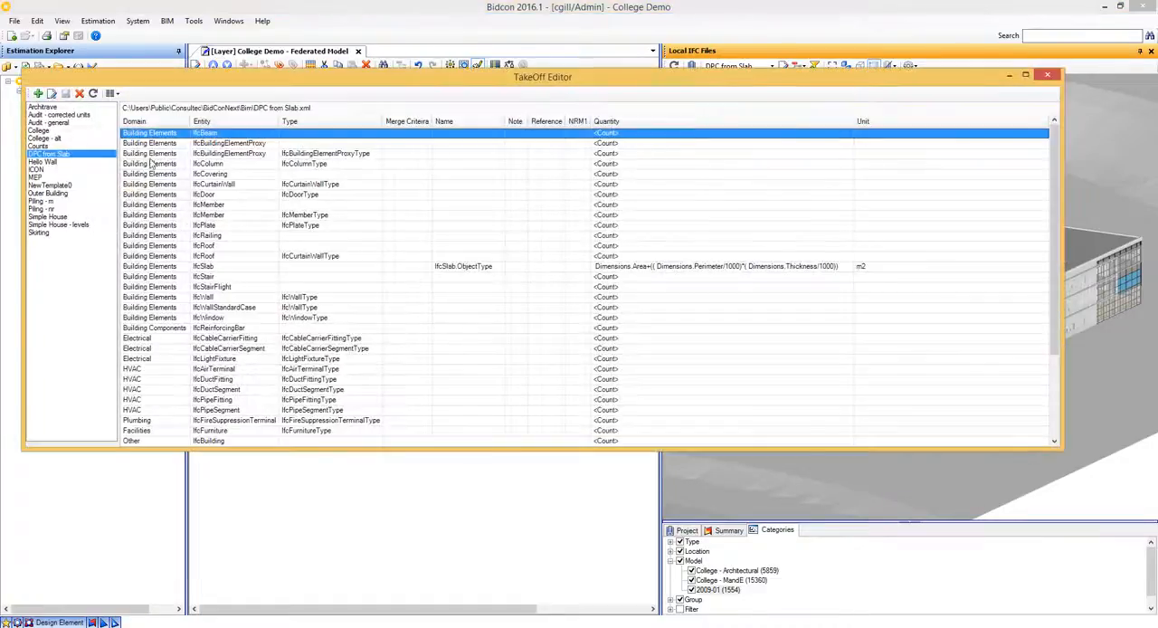
left_click(39, 132)
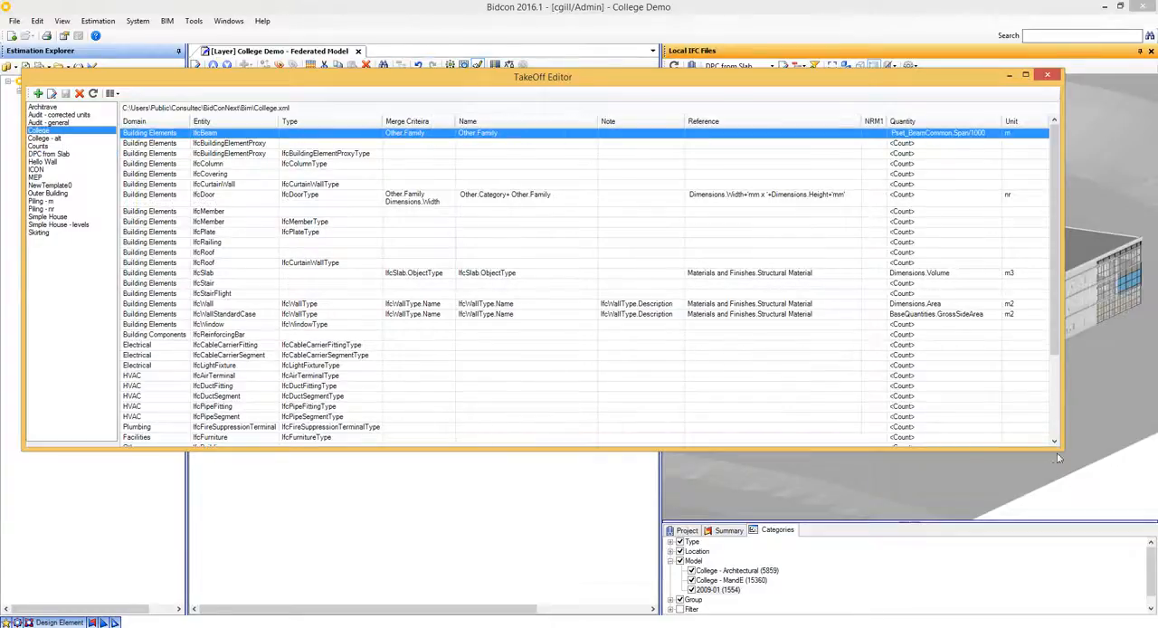
left_click_drag(1059, 447, 1122, 549)
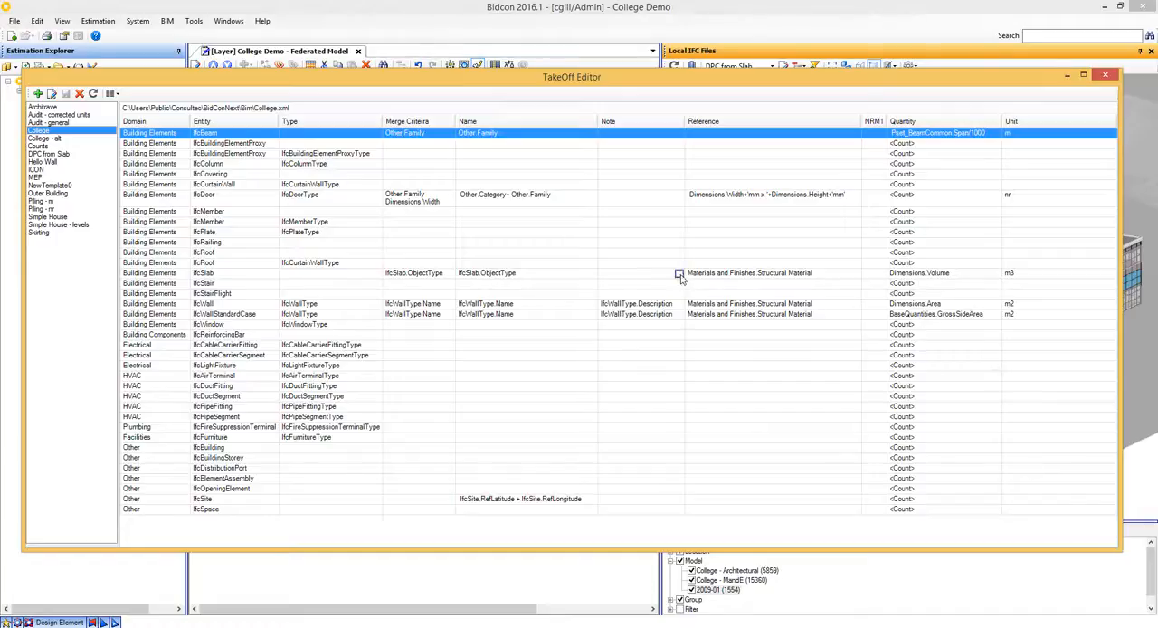
left_click_drag(784, 85, 801, 111)
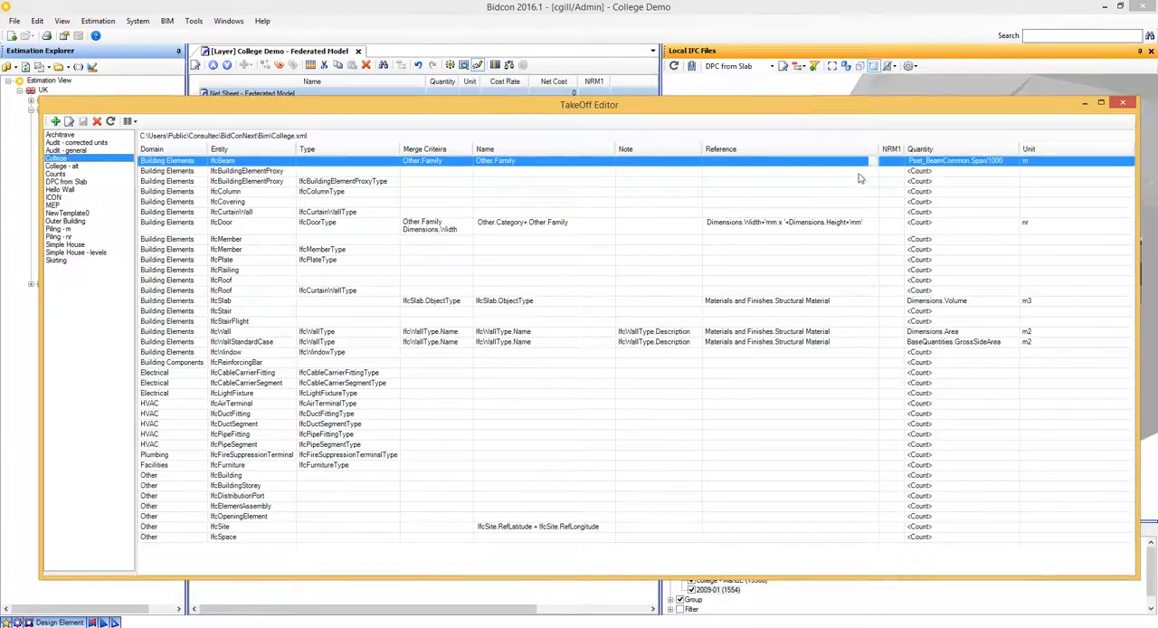
- Inspect the IfcWallStandardCase quantity property and the IfcDoor merge criteria without changing them, and close the TakeOff Editor
double_click(1016, 343)
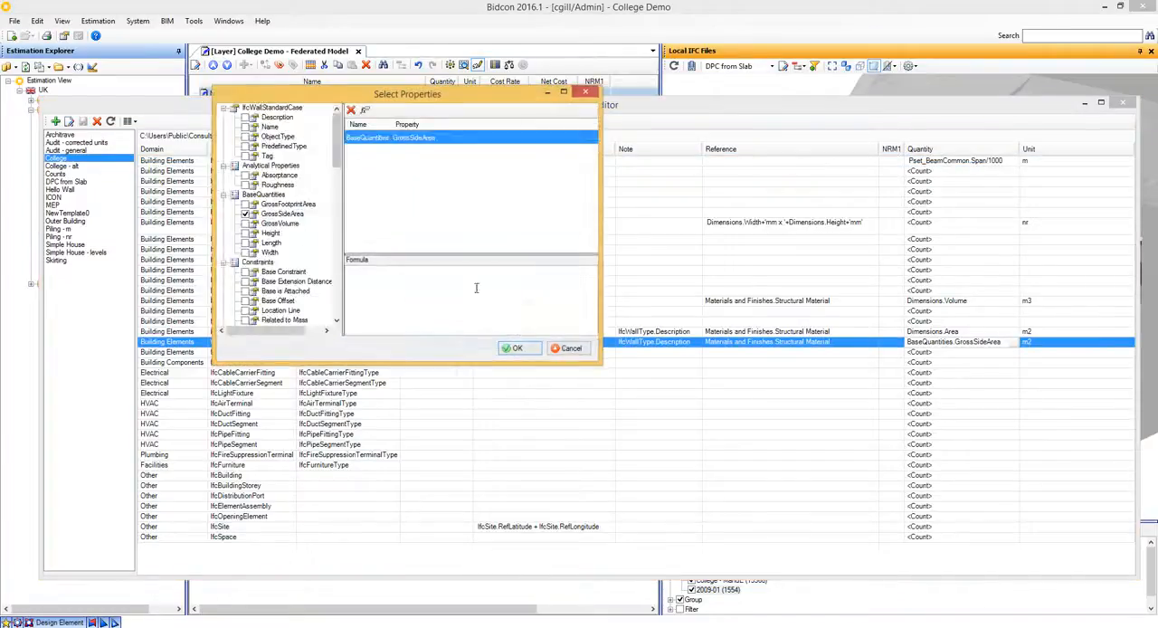
left_click(574, 351)
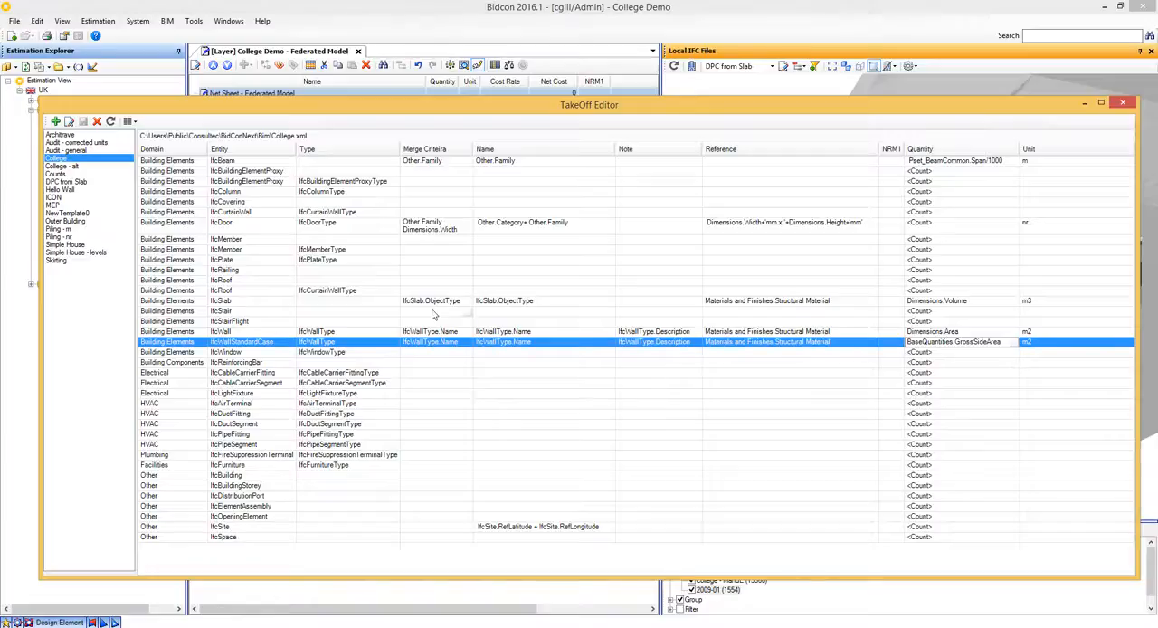
double_click(466, 228)
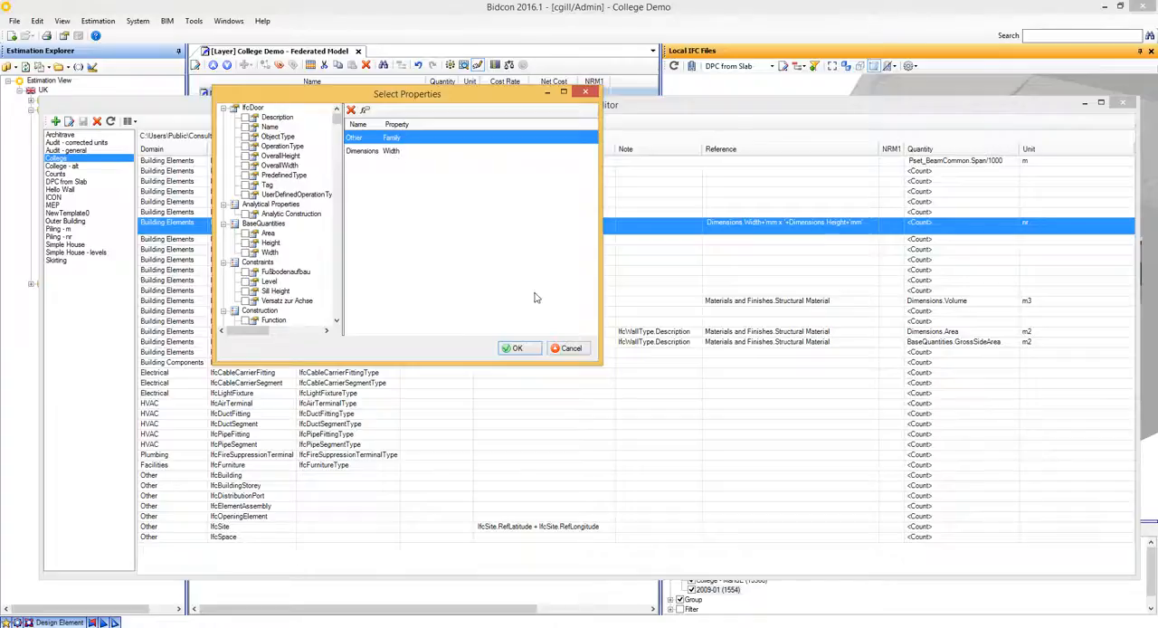
left_click(571, 350)
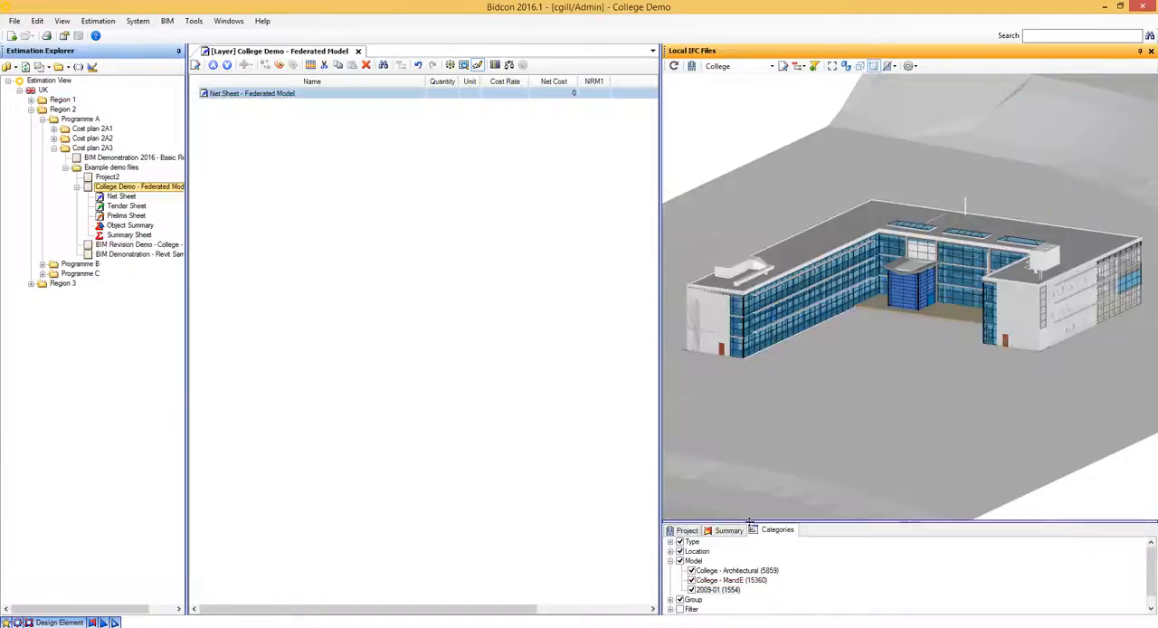
left_click(1122, 102)
- Enlarge the lower pane and select IfcBeam, IfcDoor, IfcSlab and IfcWallStandardCase together in the model's element summary
left_click_drag(751, 507, 751, 485)
left_click(729, 506)
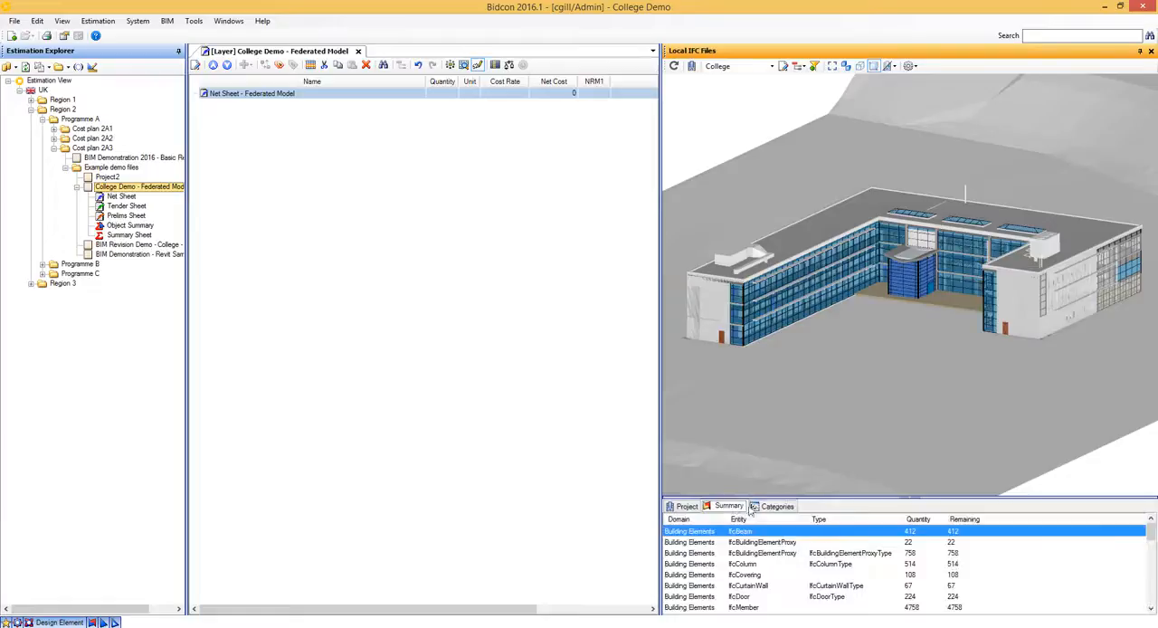
left_click(747, 598)
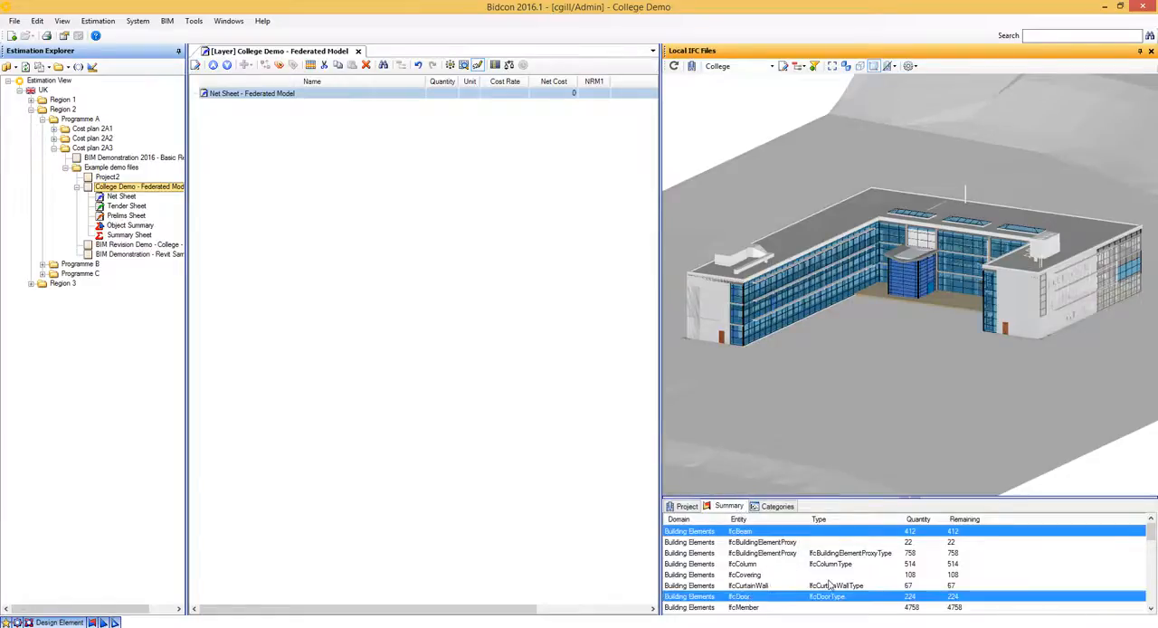
scroll(829, 588, "down", 1)
scroll(829, 588, "down", 2)
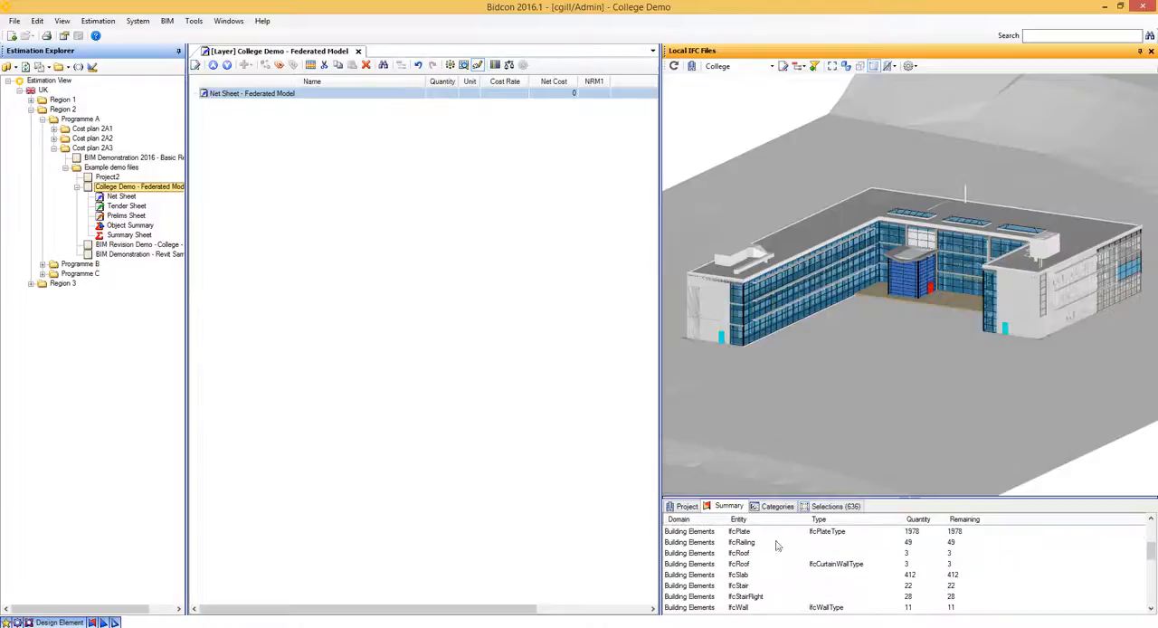
left_click(745, 577, "ctrl")
scroll(747, 584, "down", 1)
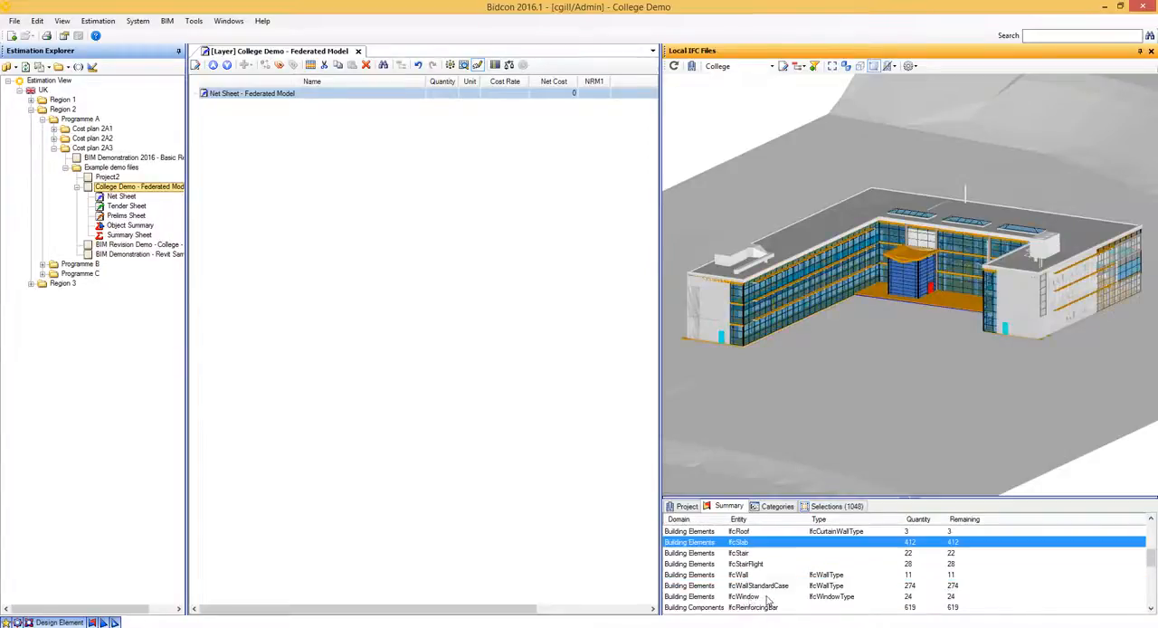
left_click(751, 588, "ctrl")
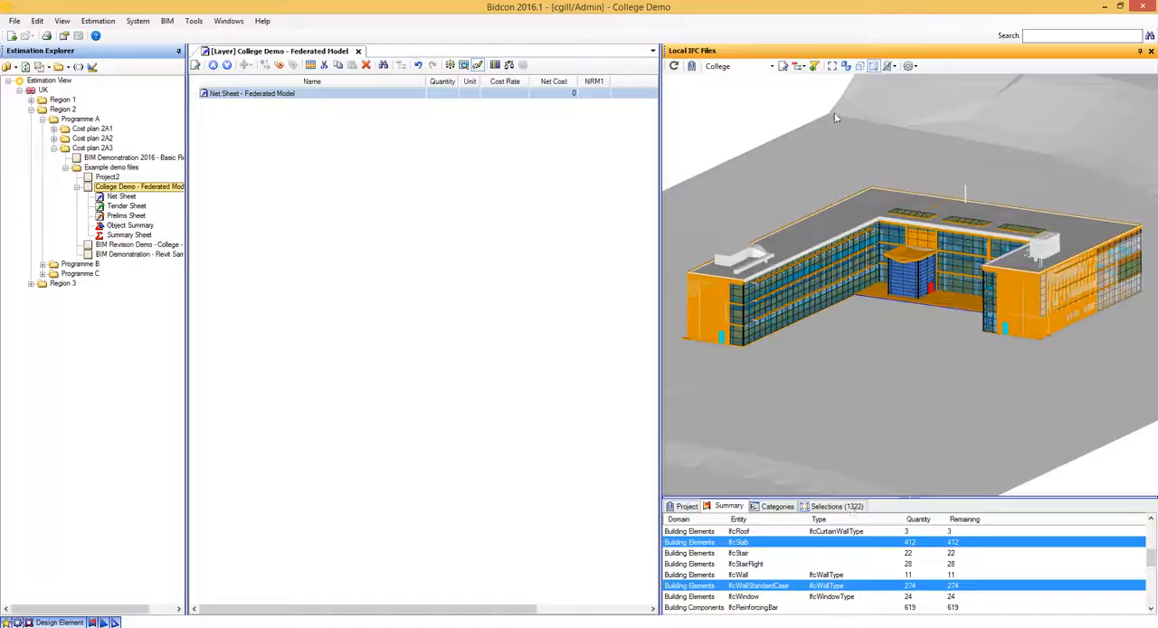
- Make the takeoff command available, take off only the selected elements into the net sheet and dismiss the warnings
left_click(910, 66)
left_click(937, 91)
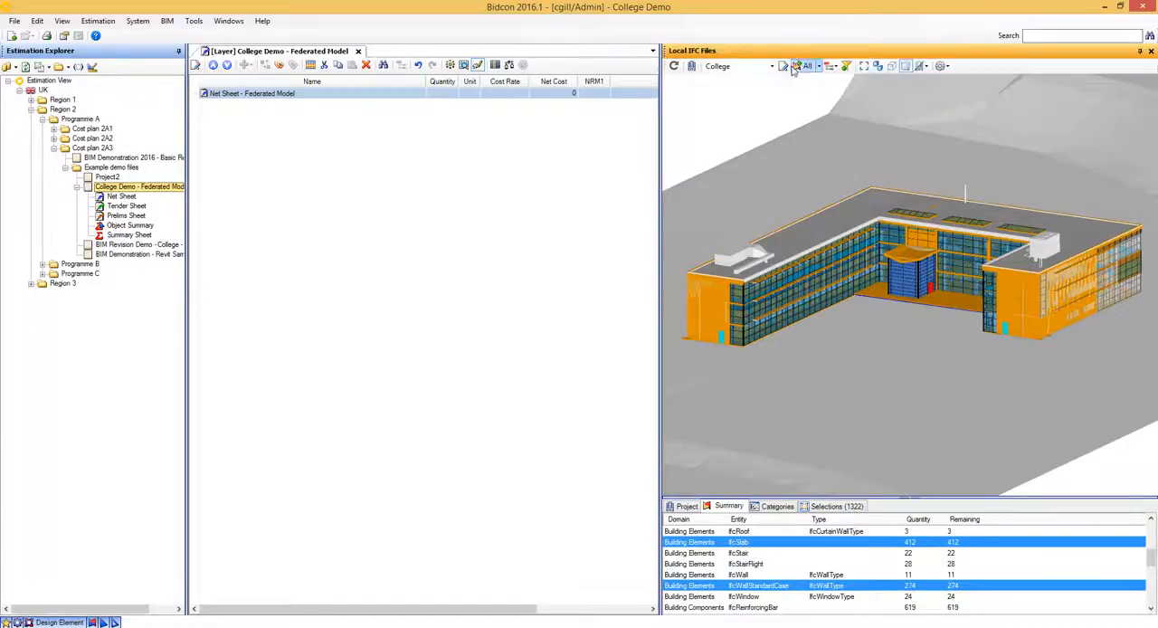
left_click(817, 66)
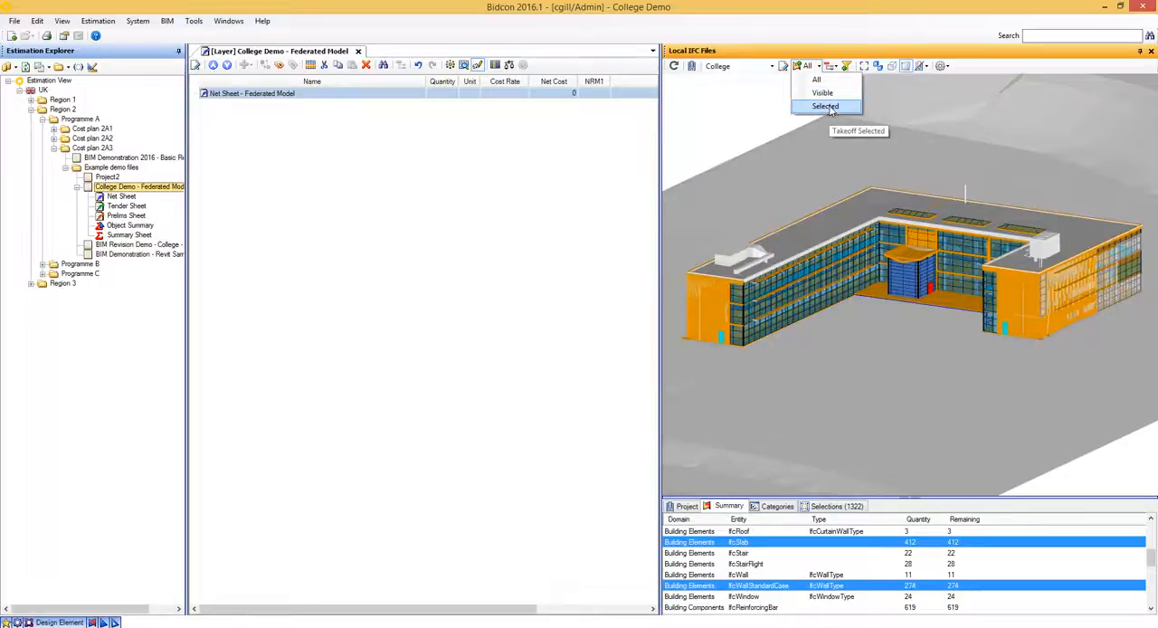
left_click(825, 107)
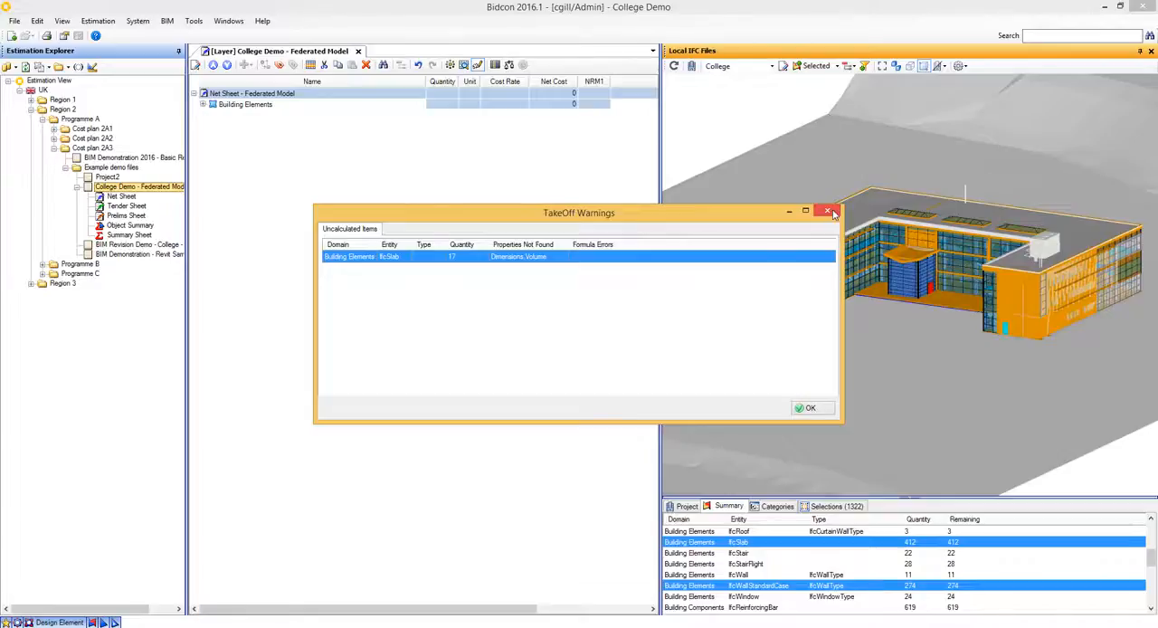
left_click(827, 211)
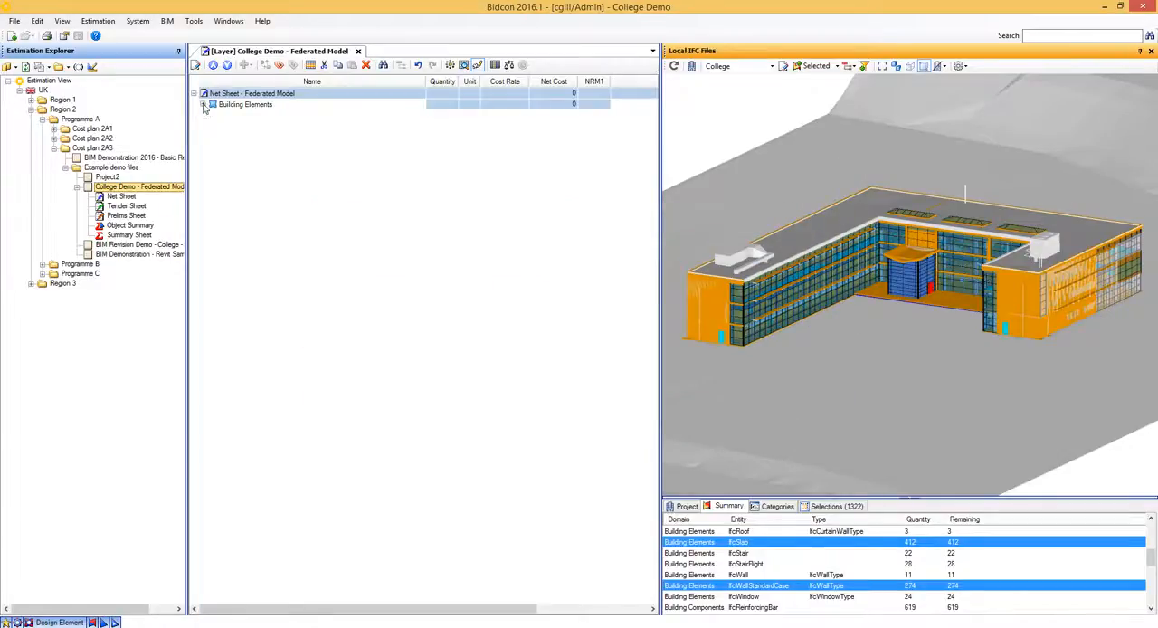
- Expand Building Elements in the net sheet, along with its IfcBeam, IfcDoor, IfcSlab and IfcWallStandardCase groups
left_click(203, 104)
left_click(212, 115)
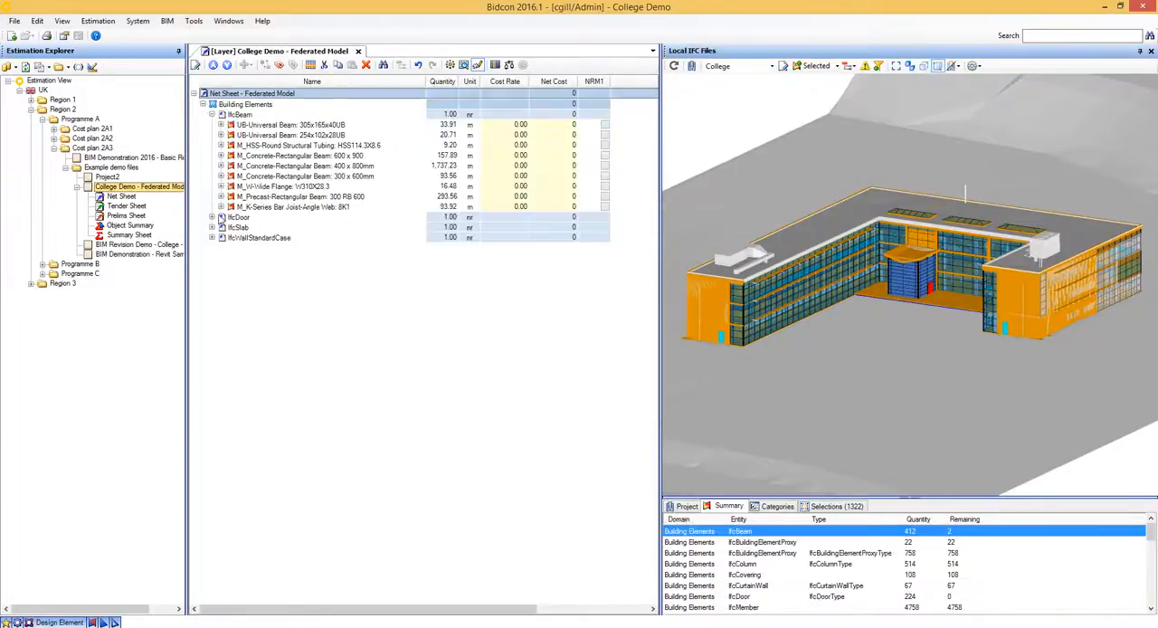
left_click(211, 218)
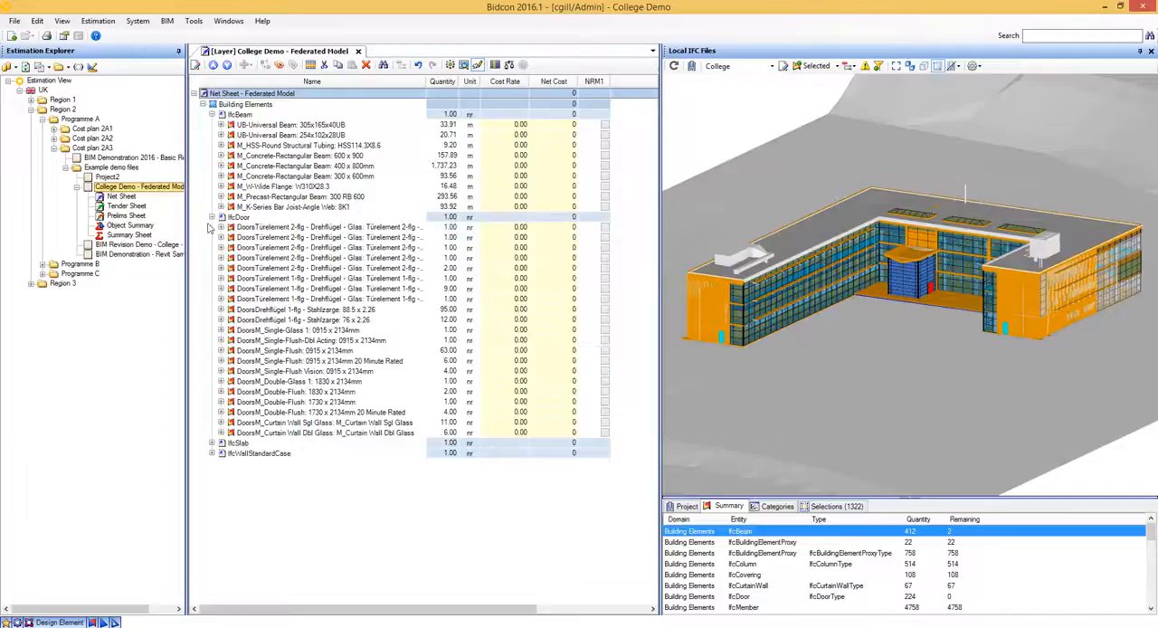
left_click(212, 442)
scroll(292, 489, "down", 1)
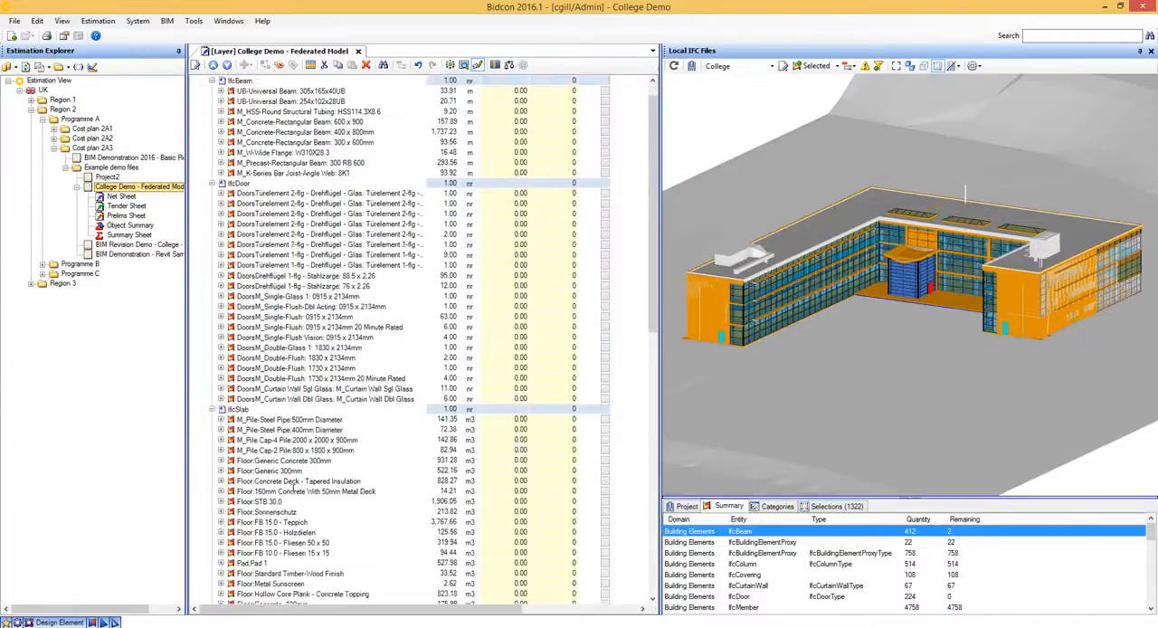
scroll(292, 489, "down", 2)
left_click(212, 542)
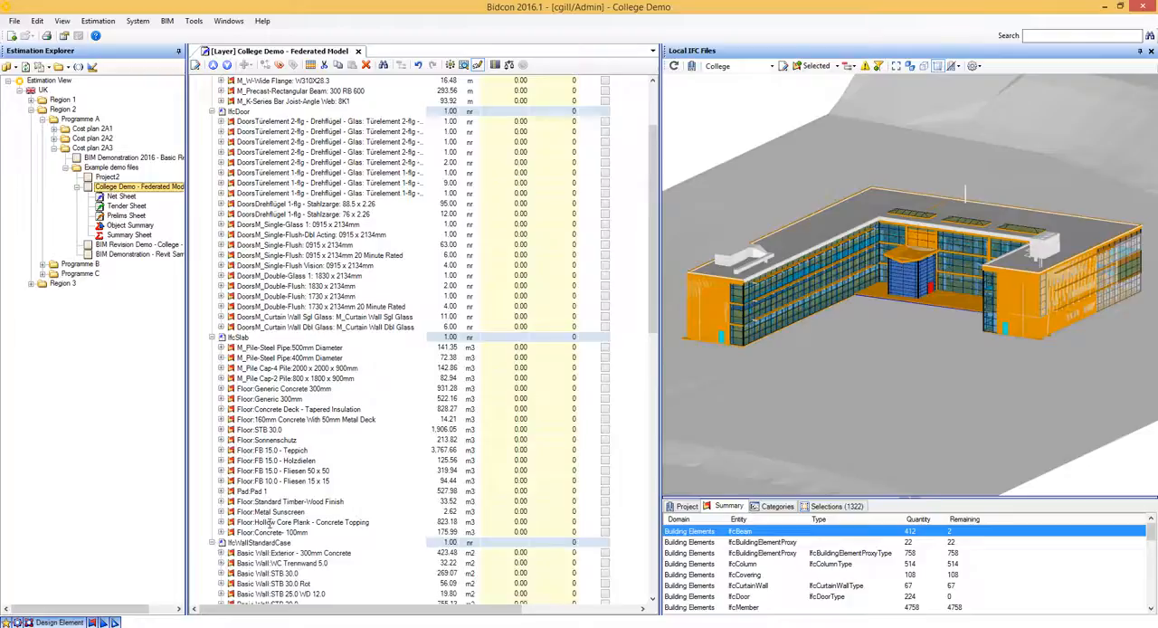
- Locate the 400mm steel pipe piles, the 800 x 1800 x 900mm pile caps and both generic 300mm floor items in the model
scroll(443, 426, "up", 1)
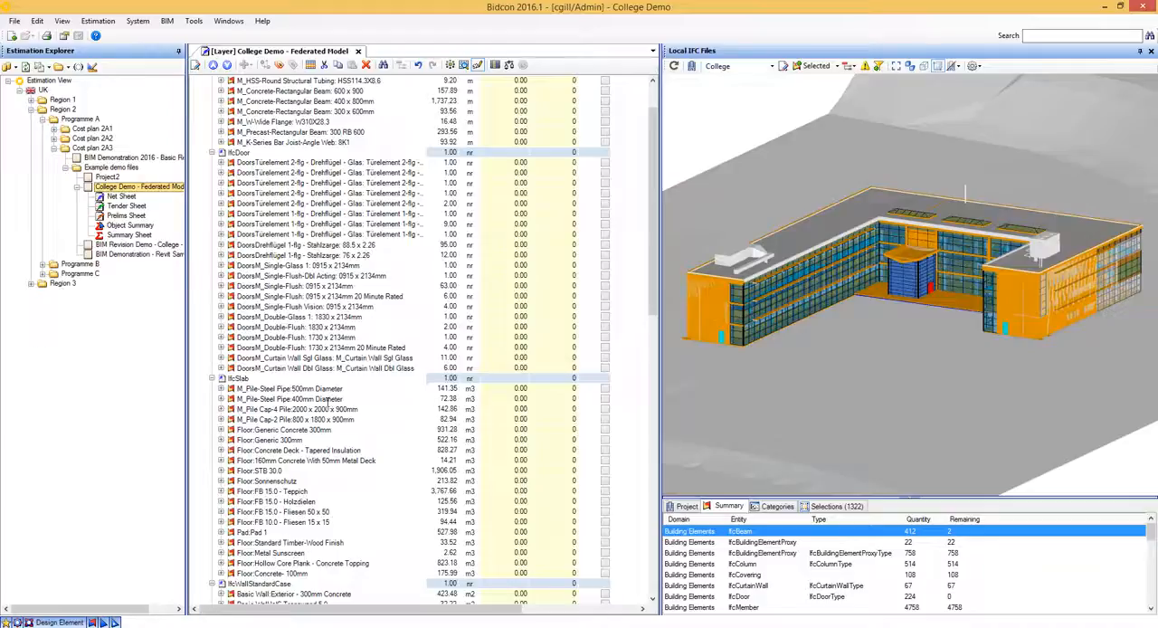
left_click(306, 401)
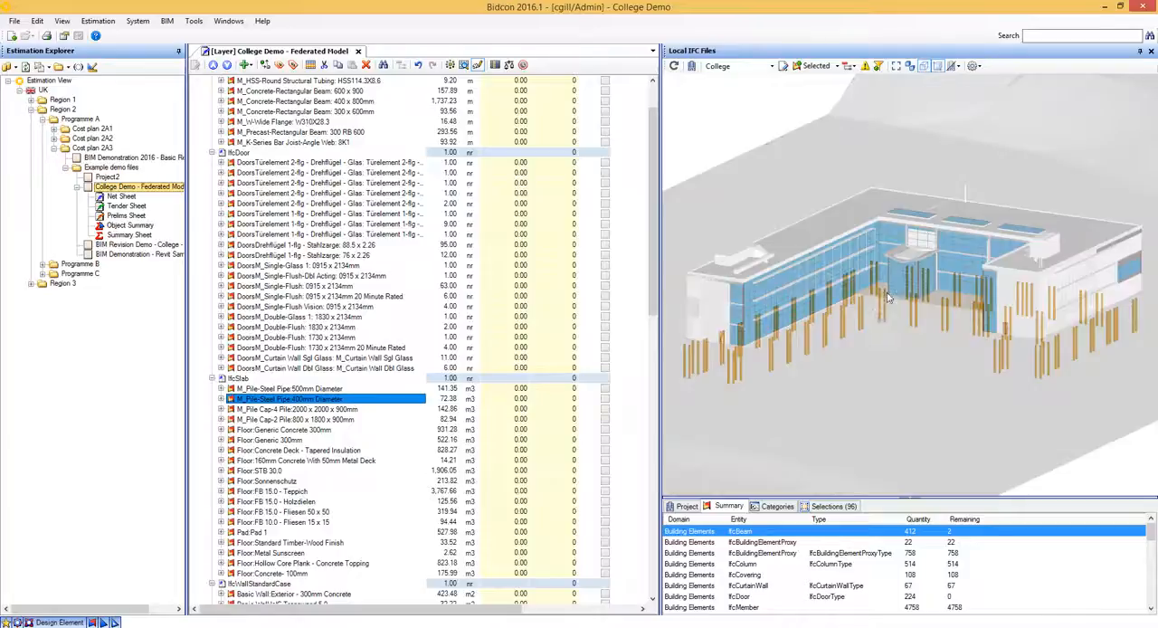
left_click_drag(875, 317, 878, 317)
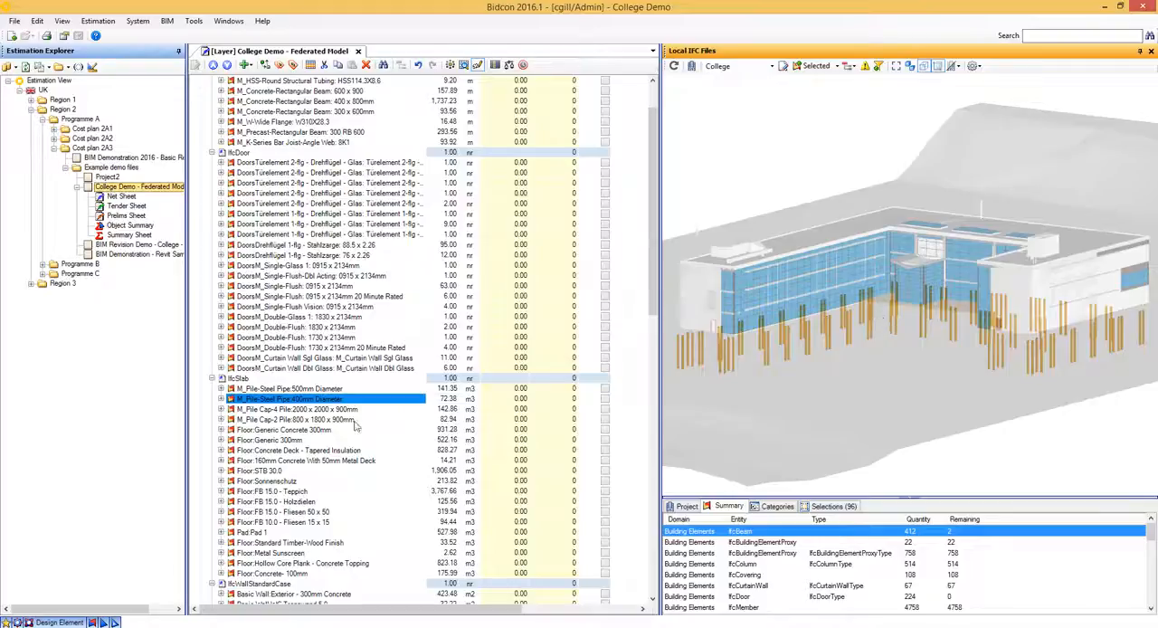
left_click(360, 421)
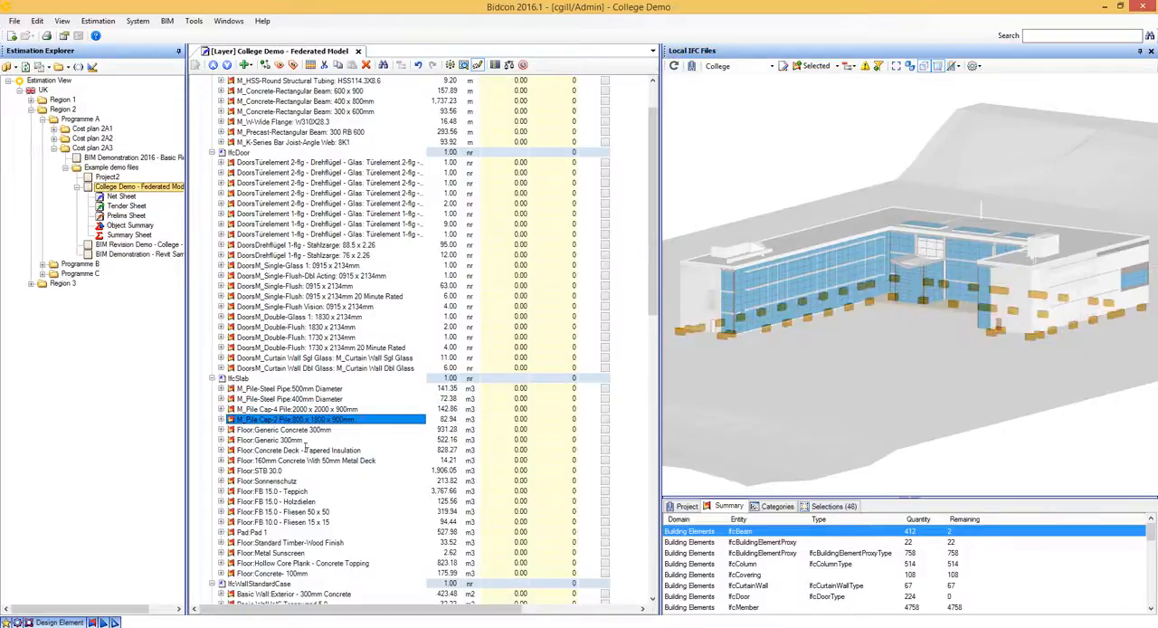
left_click(299, 431)
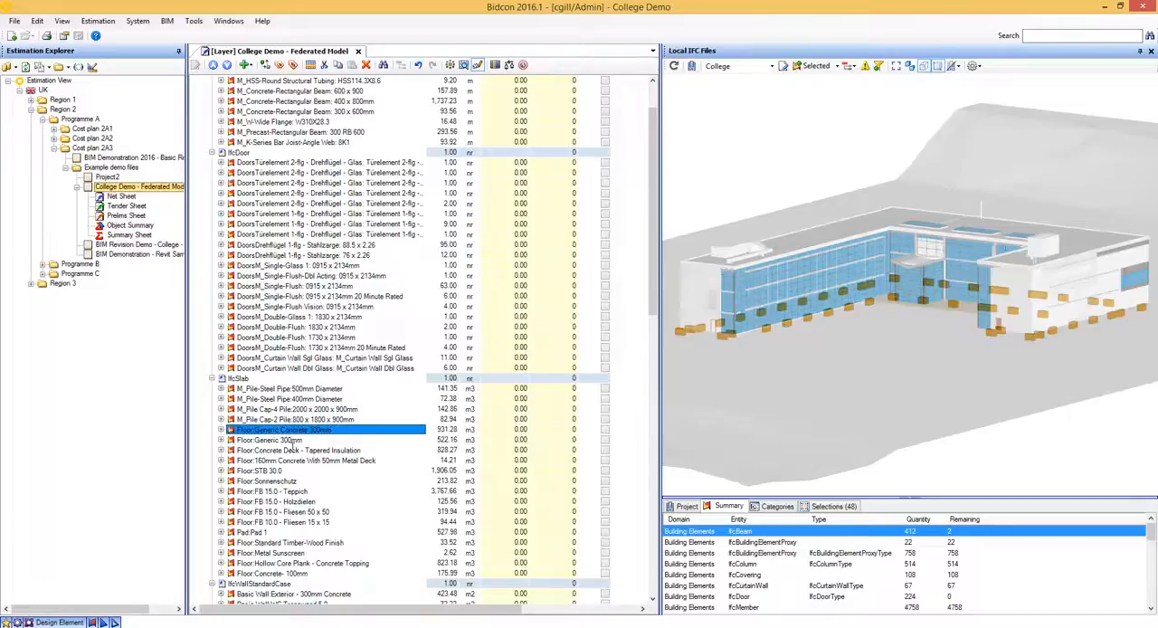
left_click(323, 443)
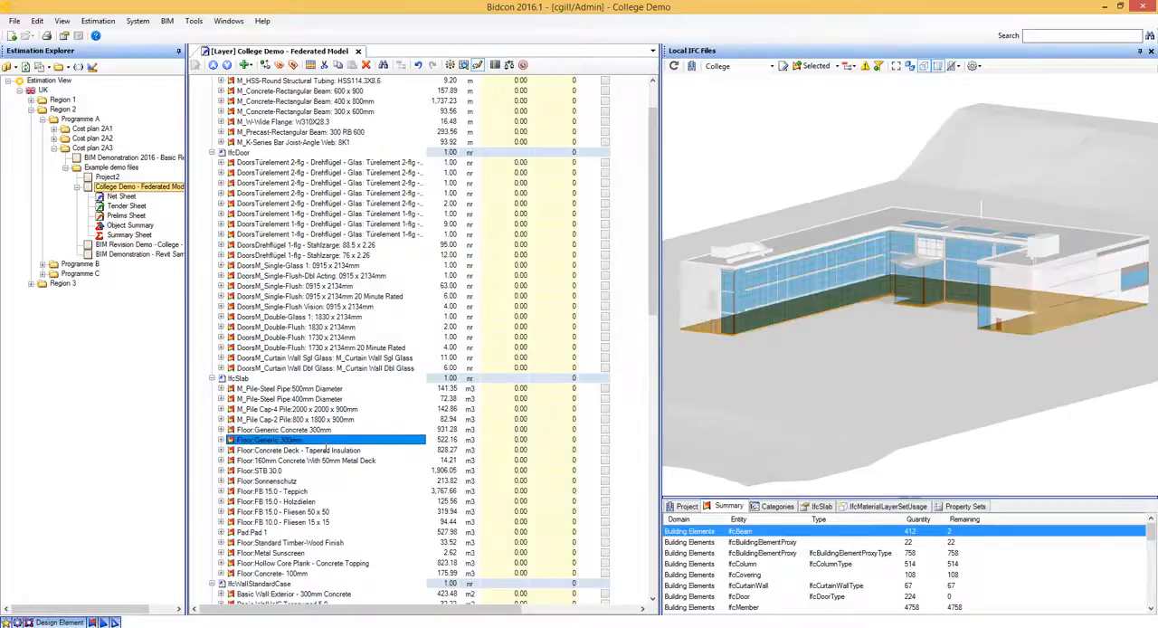
left_click(328, 434)
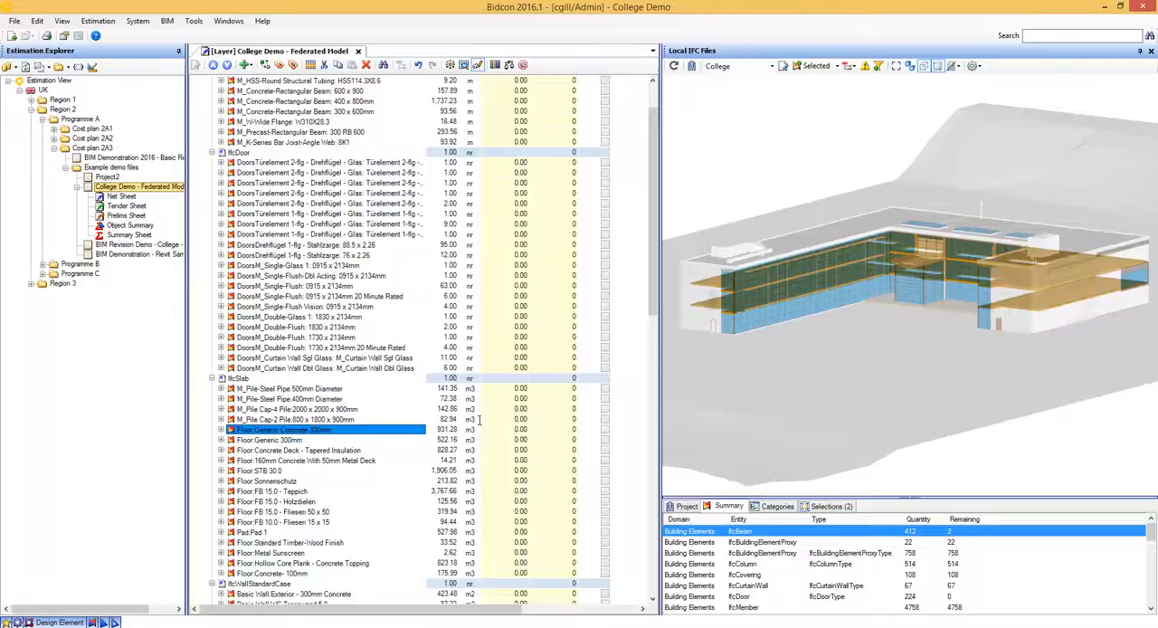
scroll(420, 408, "down", 2)
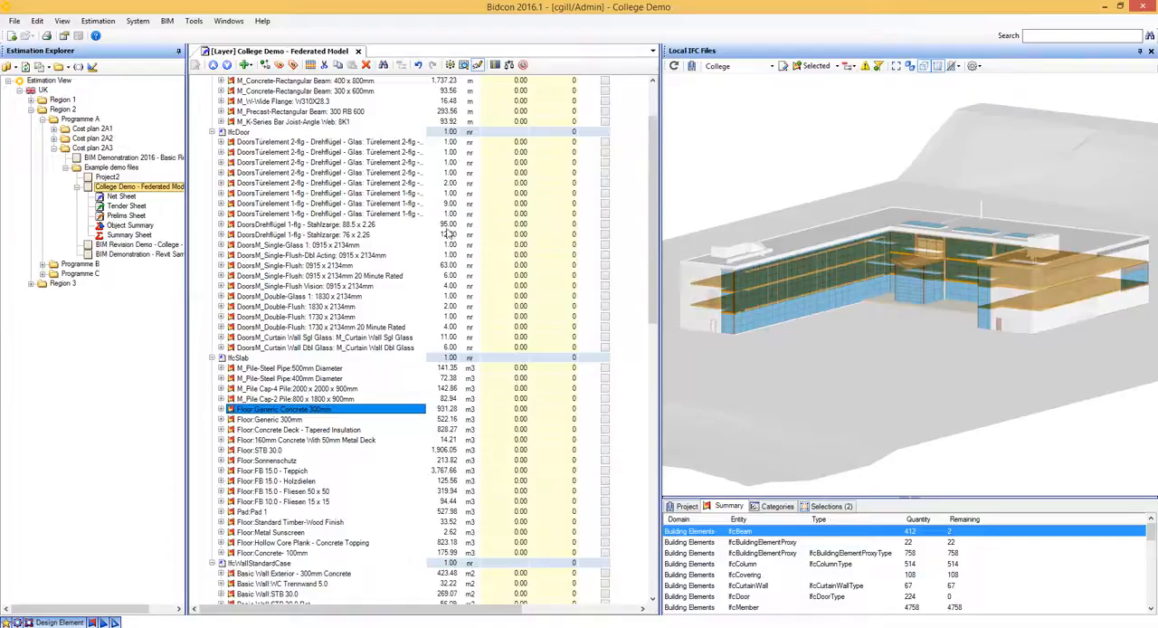
- Locate the Stahlzarge 88.5 x 2.26 doors and the M_Single-Flush 0915 x 2134mm doors in the model
left_click(364, 226)
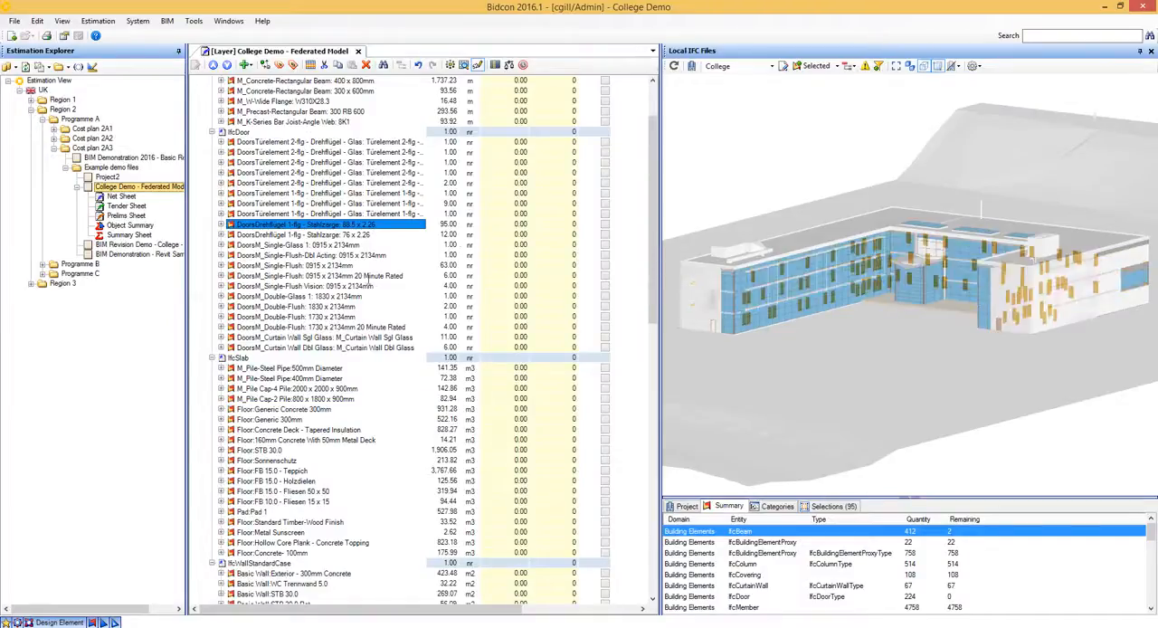
key("Down")
key("Down")
key("Down")
key("Down")
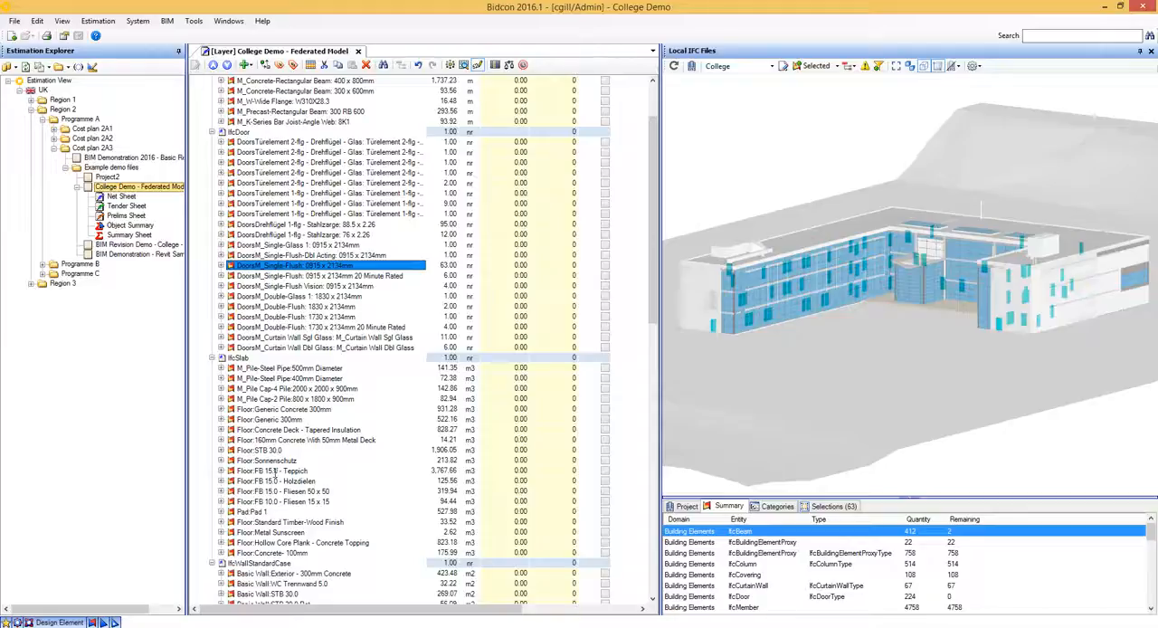
- Locate Floor:Generic 300mm in the model and examine the Dimensions property set of its slab
scroll(276, 472, "down", 1)
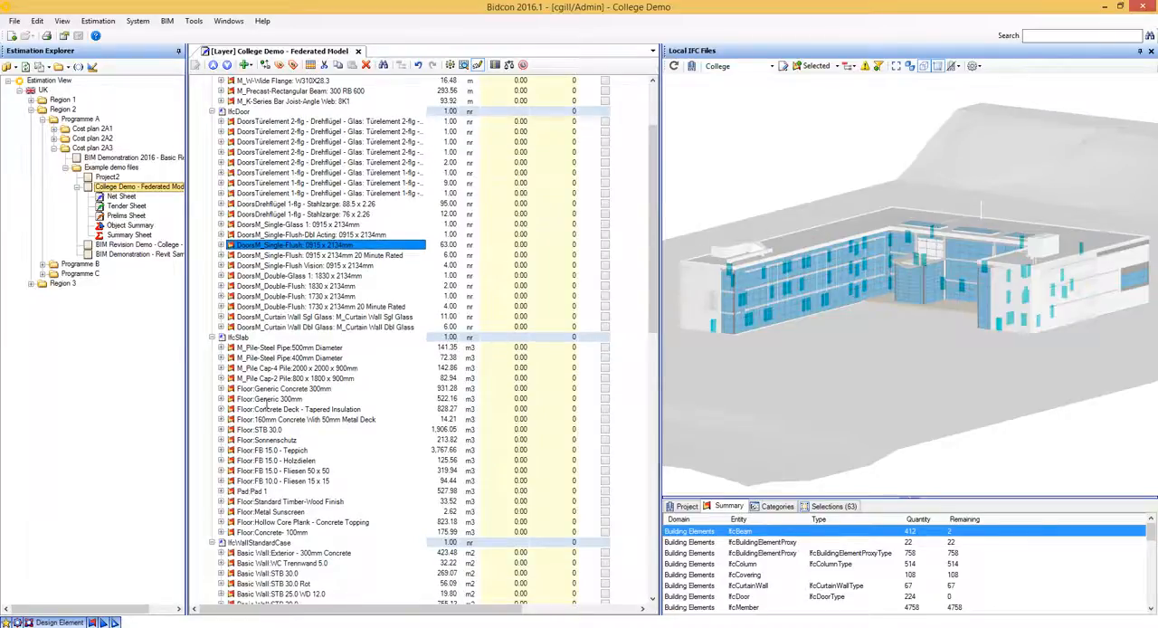
left_click(267, 399)
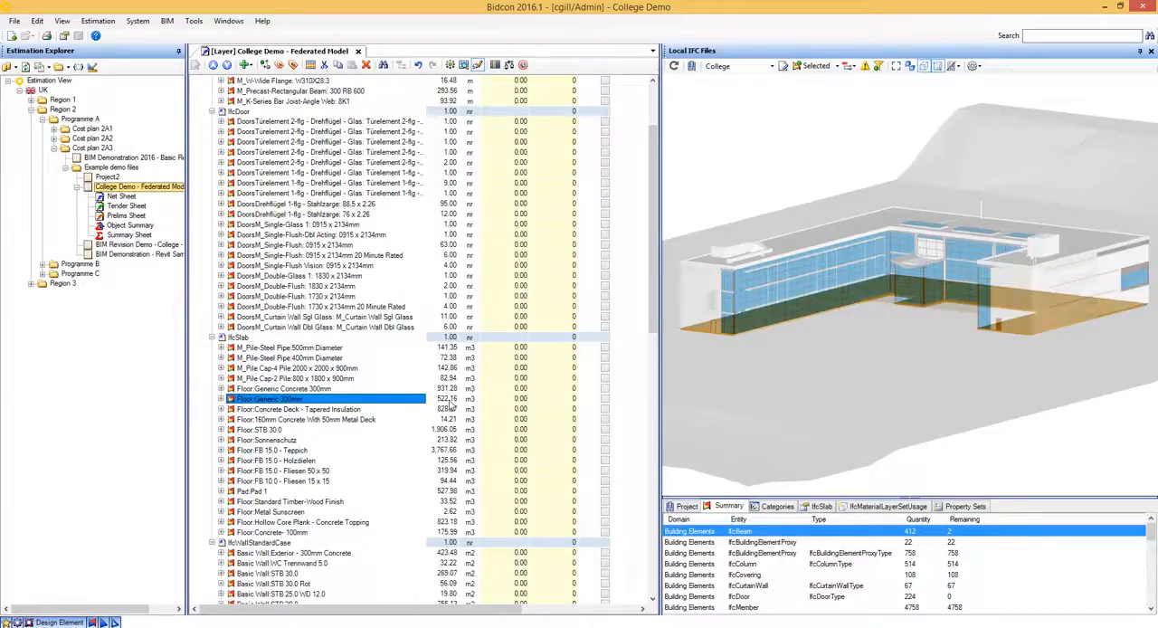
left_click_drag(719, 361, 747, 365)
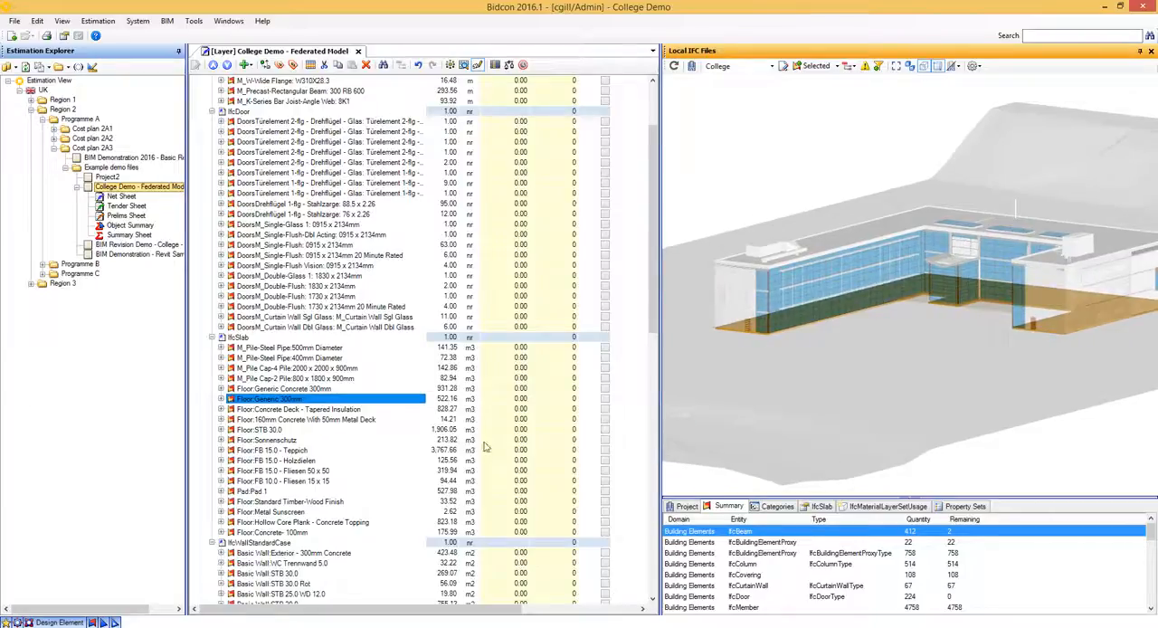
left_click(973, 507)
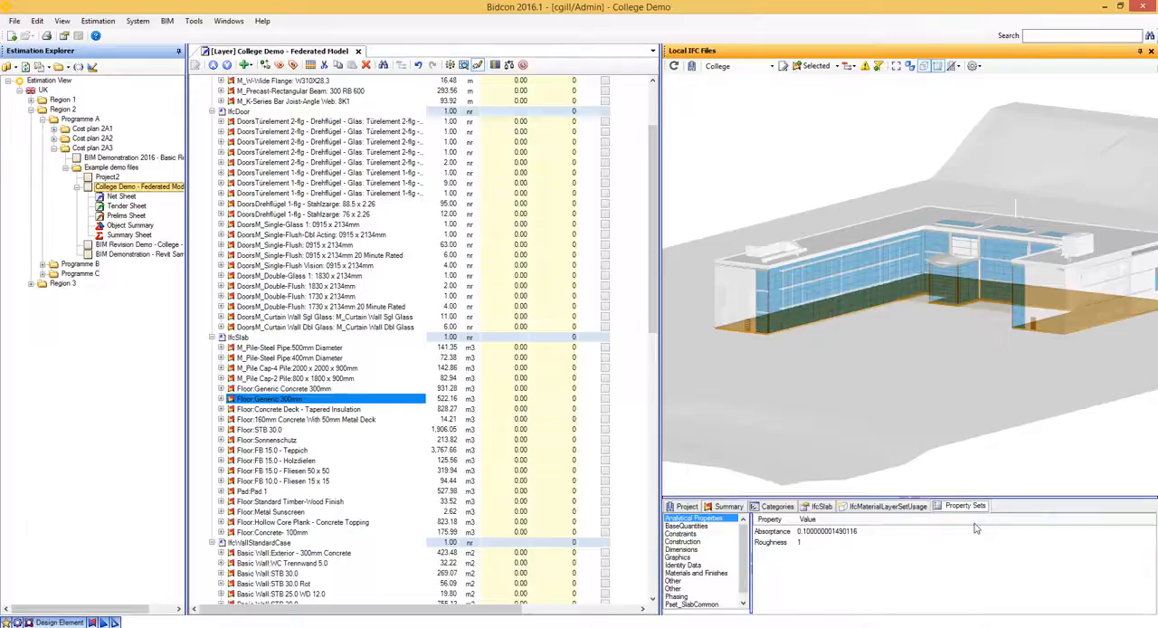
left_click(693, 550)
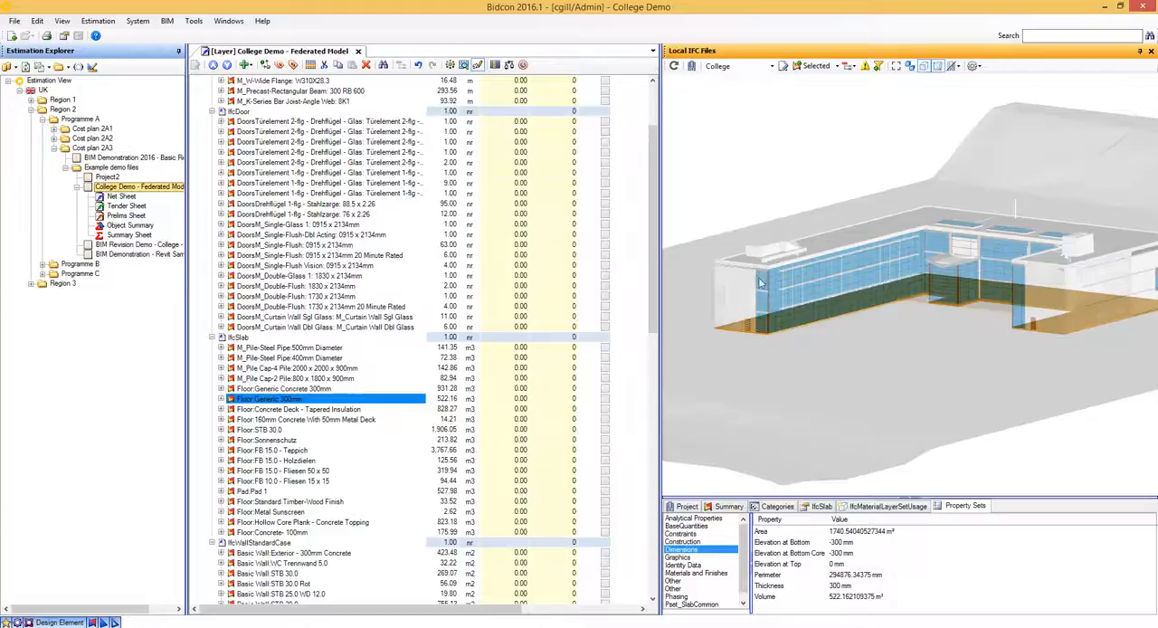
- Choose the DPC from Slab takeoff template and examine its IfcSlab quantity formula without changing it
left_click(772, 67)
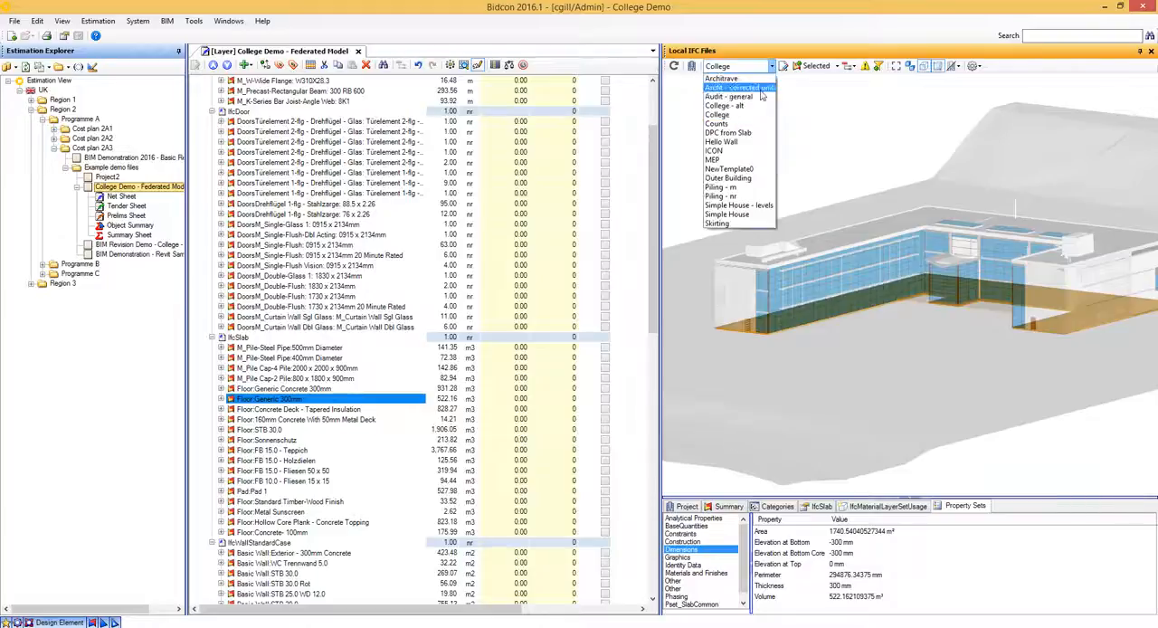
left_click(740, 134)
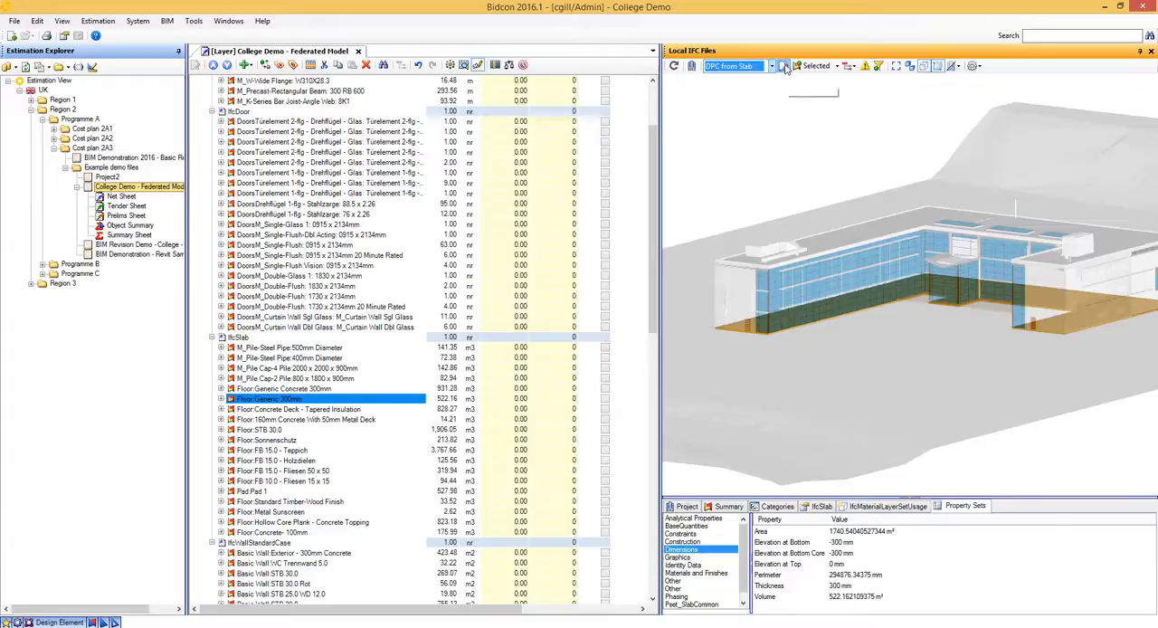
left_click(784, 67)
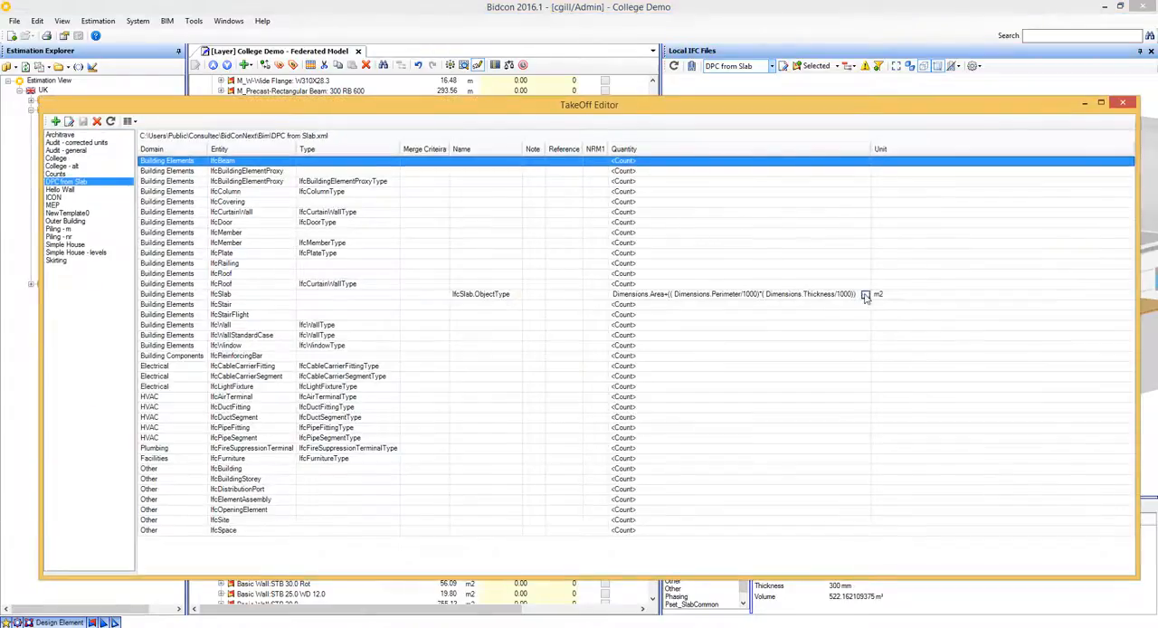
left_click(865, 296)
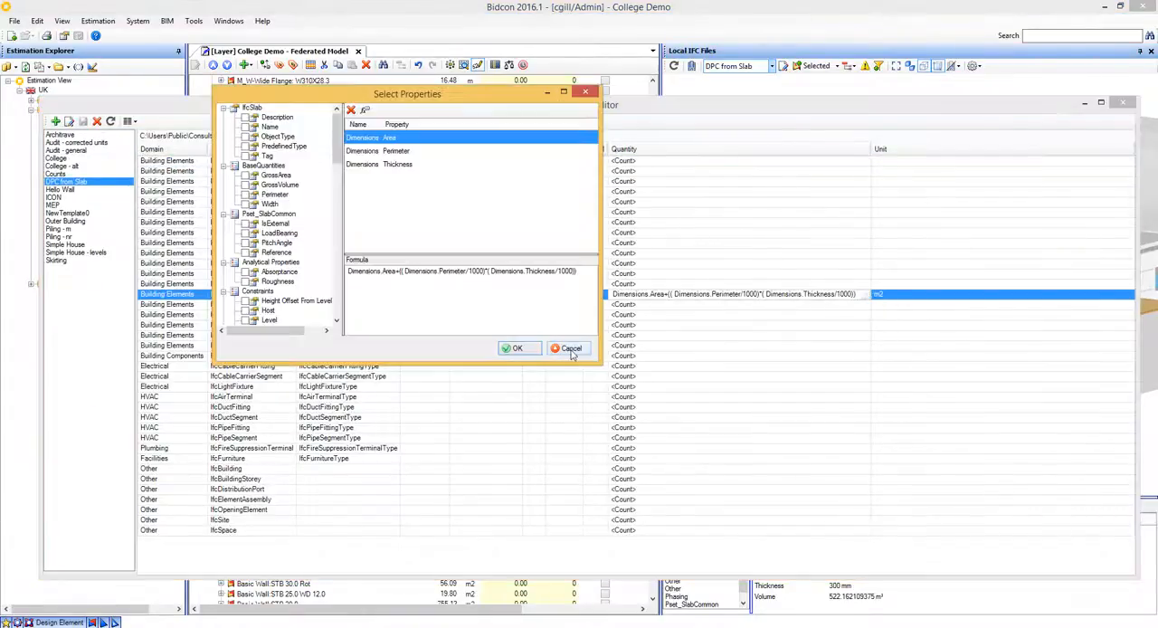
left_click(571, 350)
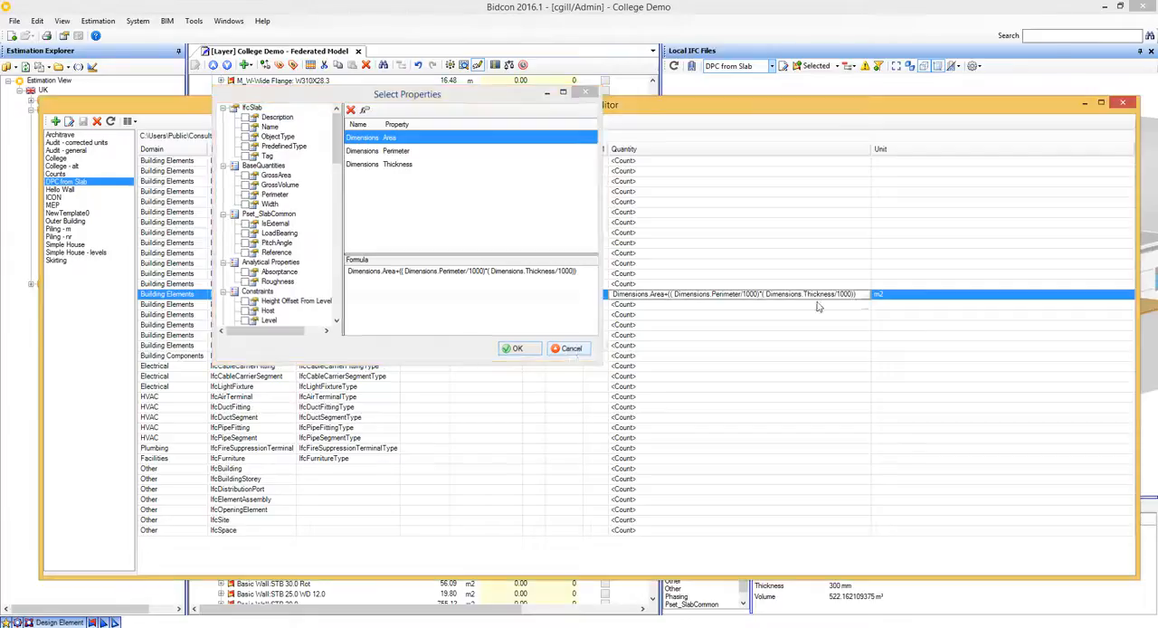
left_click(1123, 103)
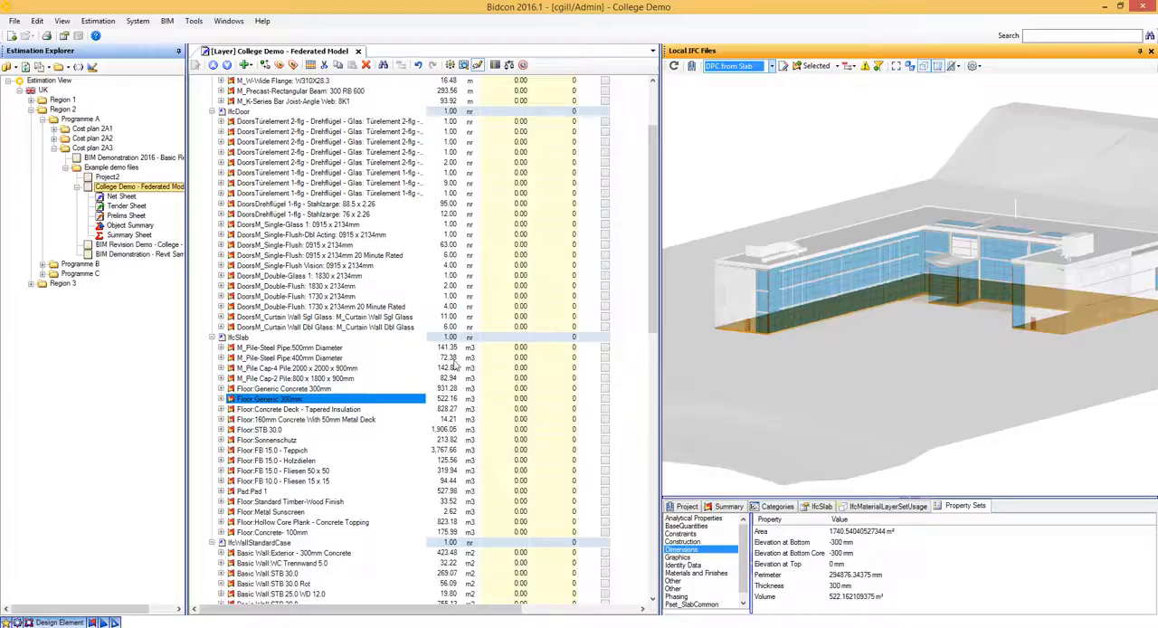
- Add a quantity posting named DPC with unit m2 and place it directly below Floor:Generic 300mm
left_click(292, 410)
right_click(293, 410)
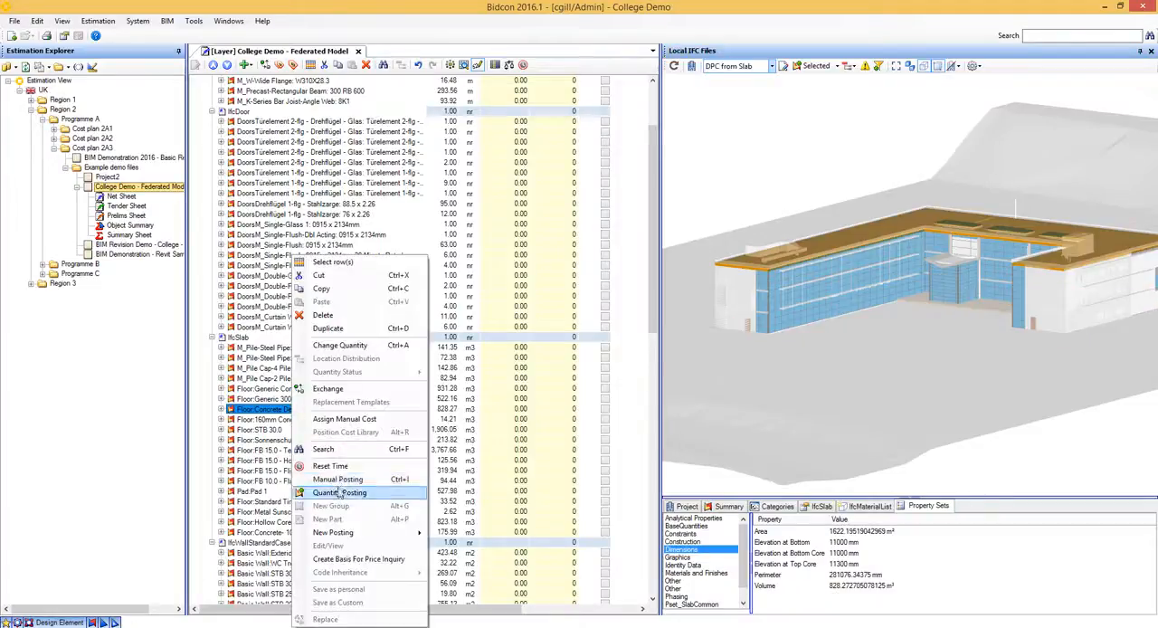
left_click(339, 493)
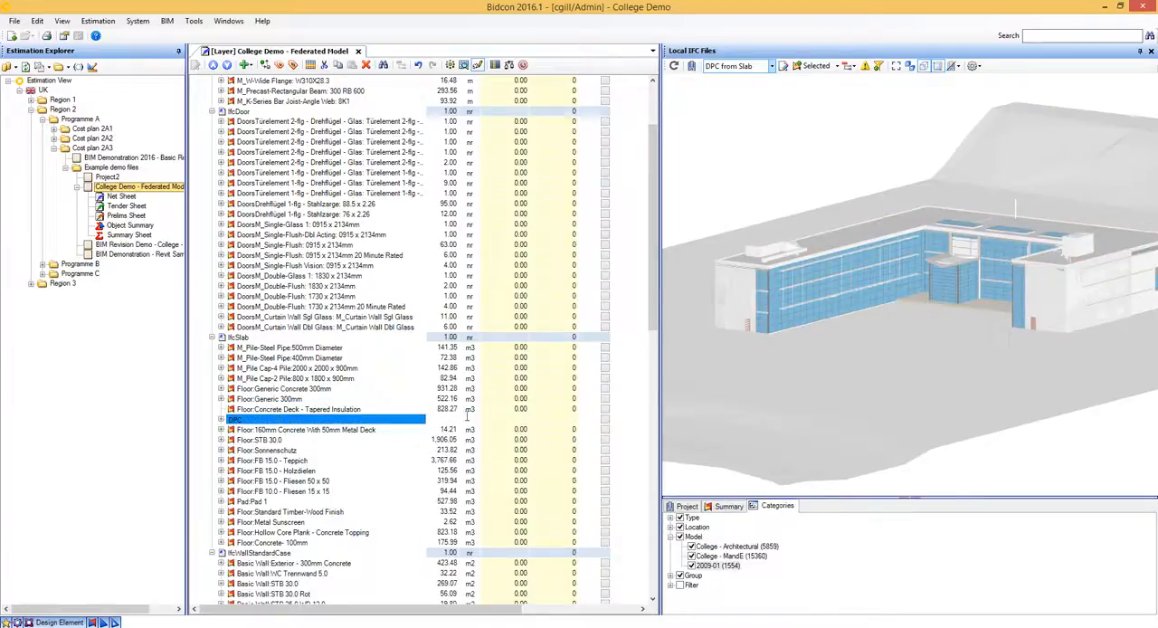
left_click(469, 418)
type("m2")
left_click(314, 419)
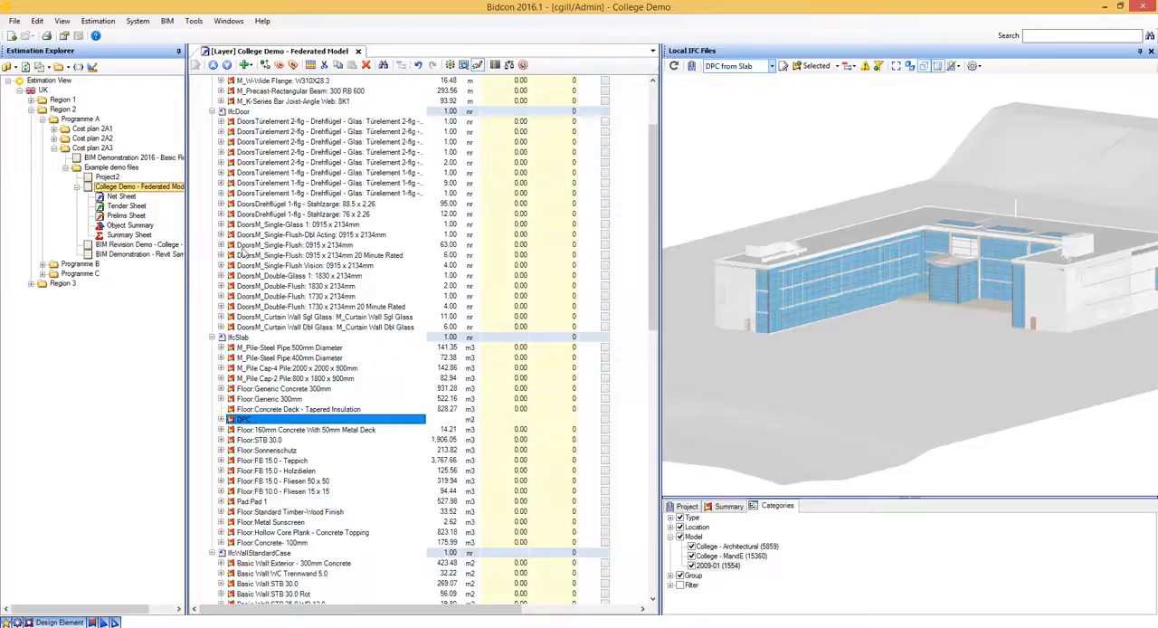
left_click(214, 66)
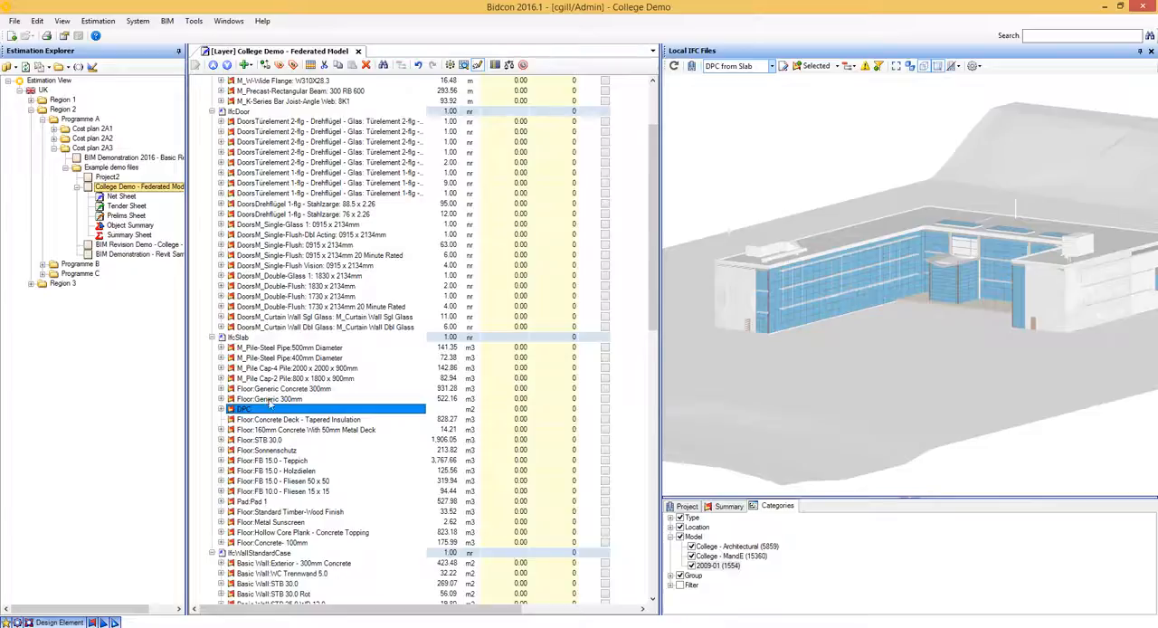
- Highlight Floor:Generic 300mm in the model, switch the takeoff mode to Apply quantities and expose the slab's underside
left_click(269, 400)
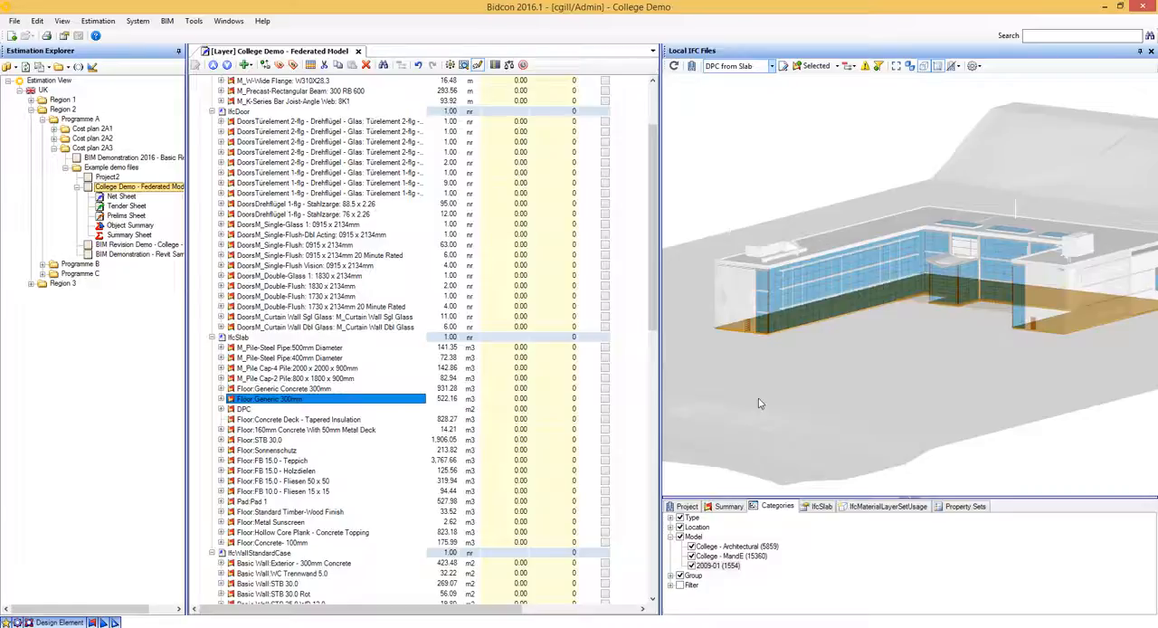
left_click(973, 65)
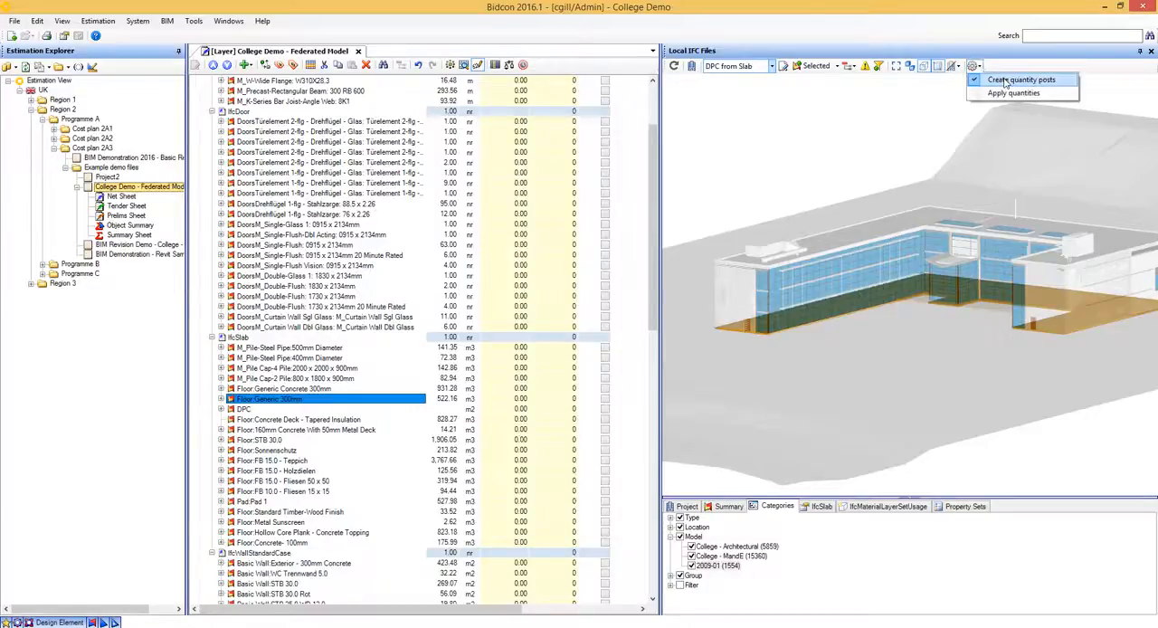
left_click(1001, 95)
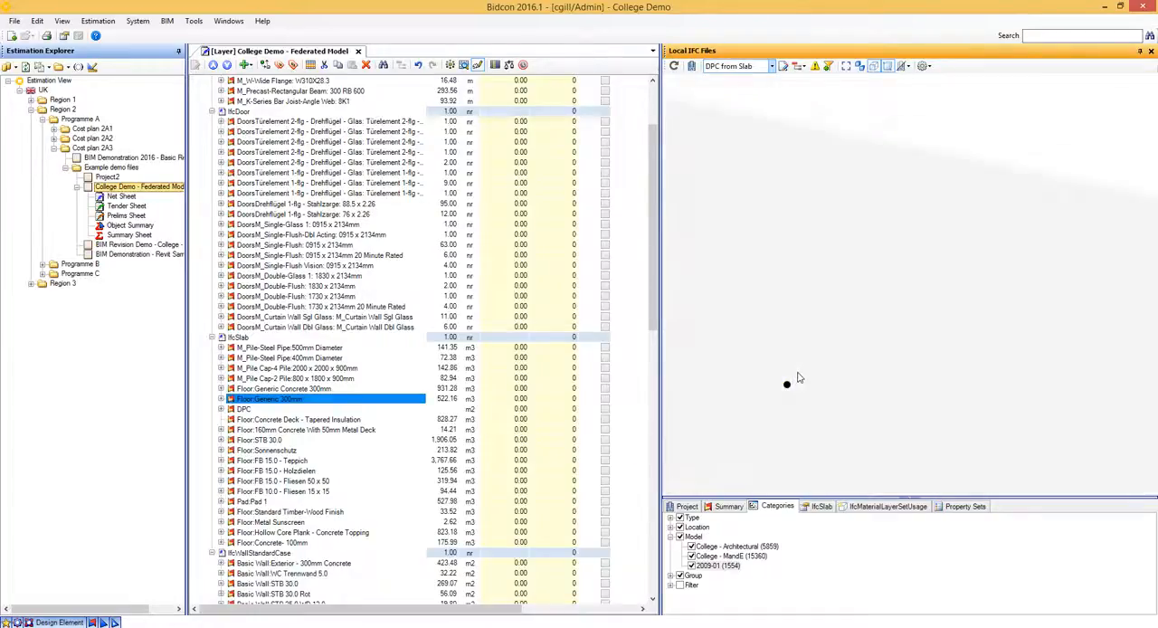
left_click_drag(903, 390, 857, 367)
left_click_drag(837, 271, 934, 281)
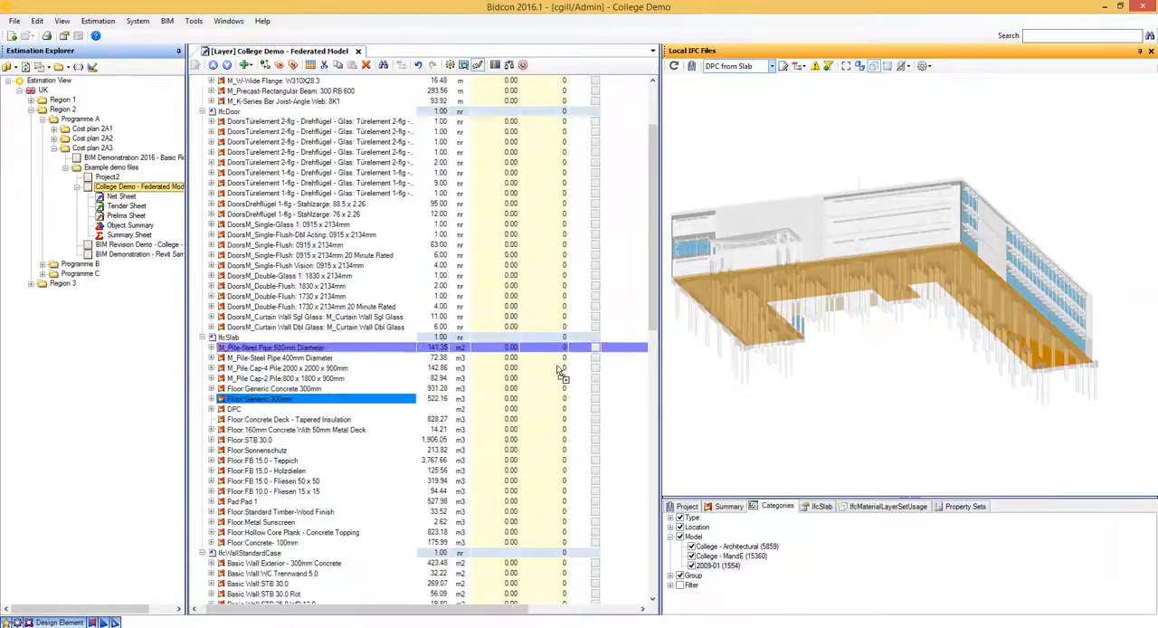
- Apply the highlighted slab to the DPC item, replacing its quantity with the Template [DPC from Slab] result
left_click(270, 409)
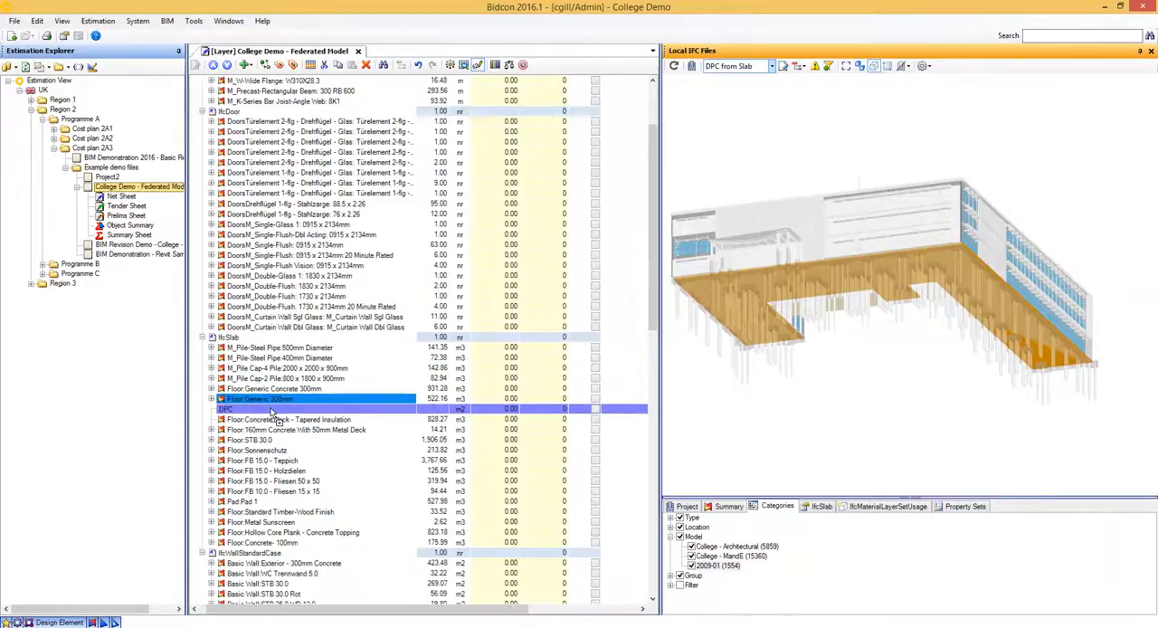
double_click(269, 409)
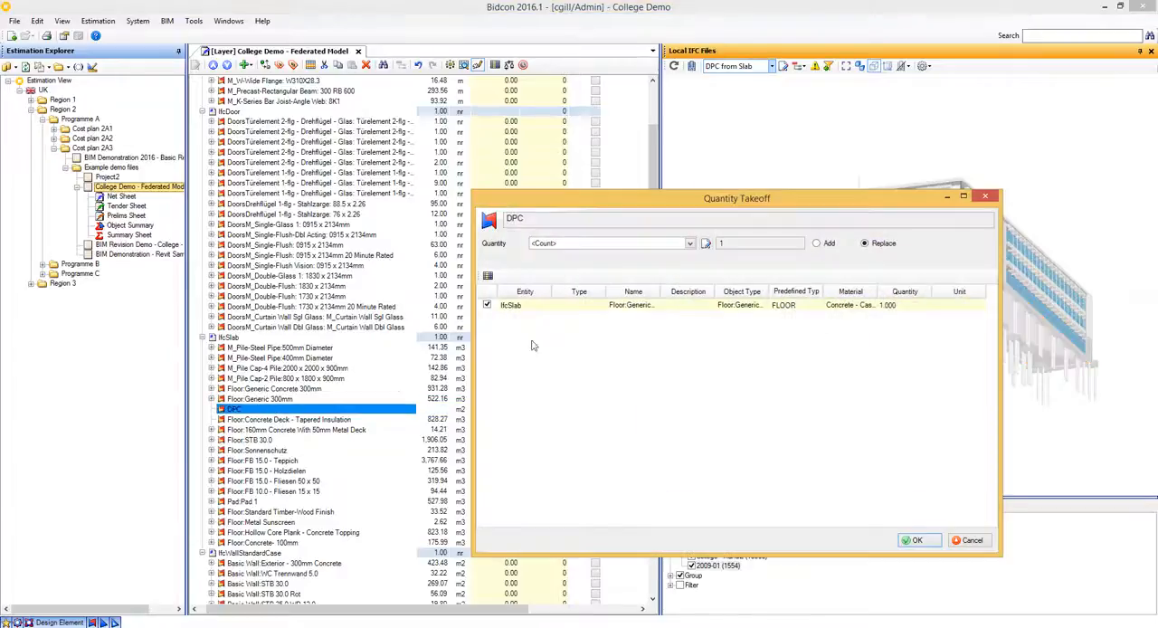
left_click(690, 243)
left_click_drag(694, 262, 694, 311)
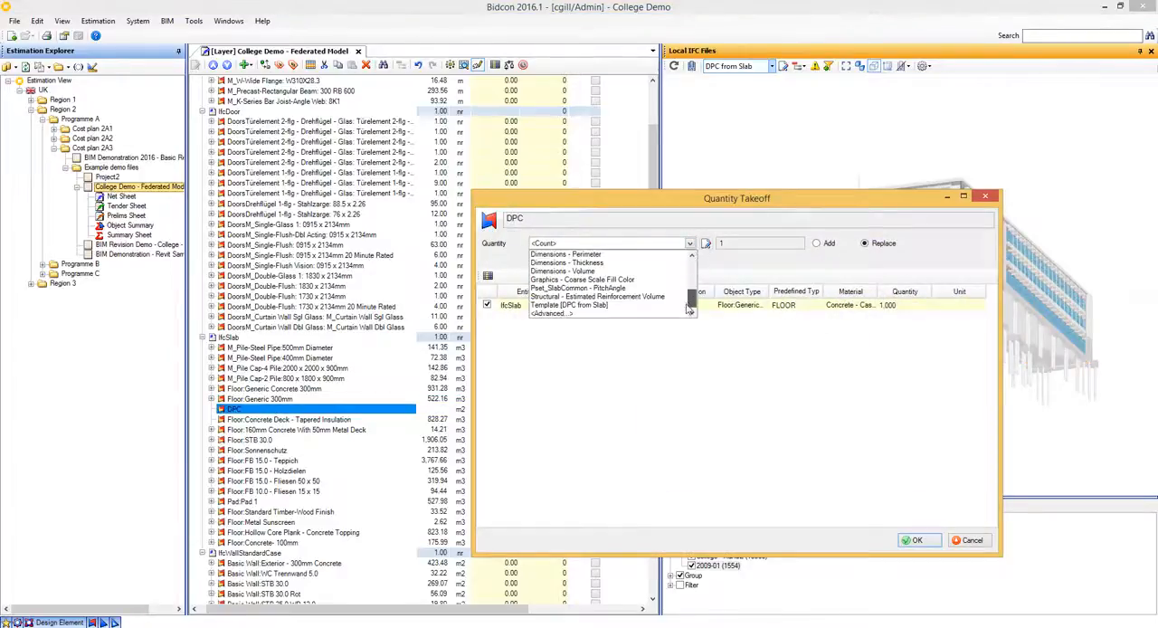
left_click(622, 306)
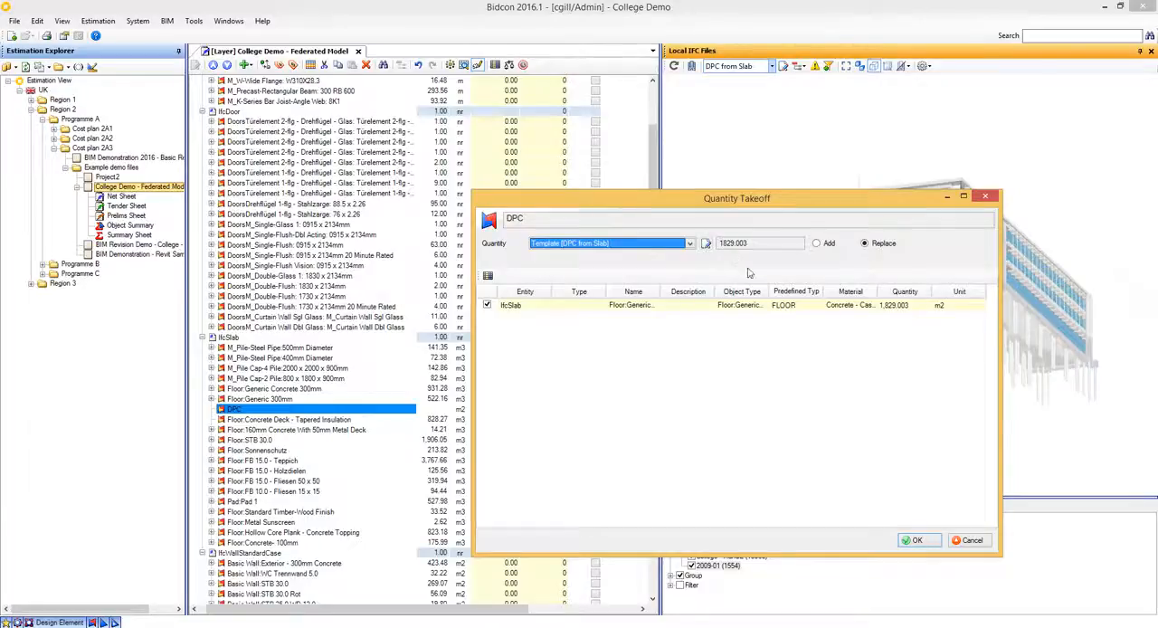
left_click(926, 539)
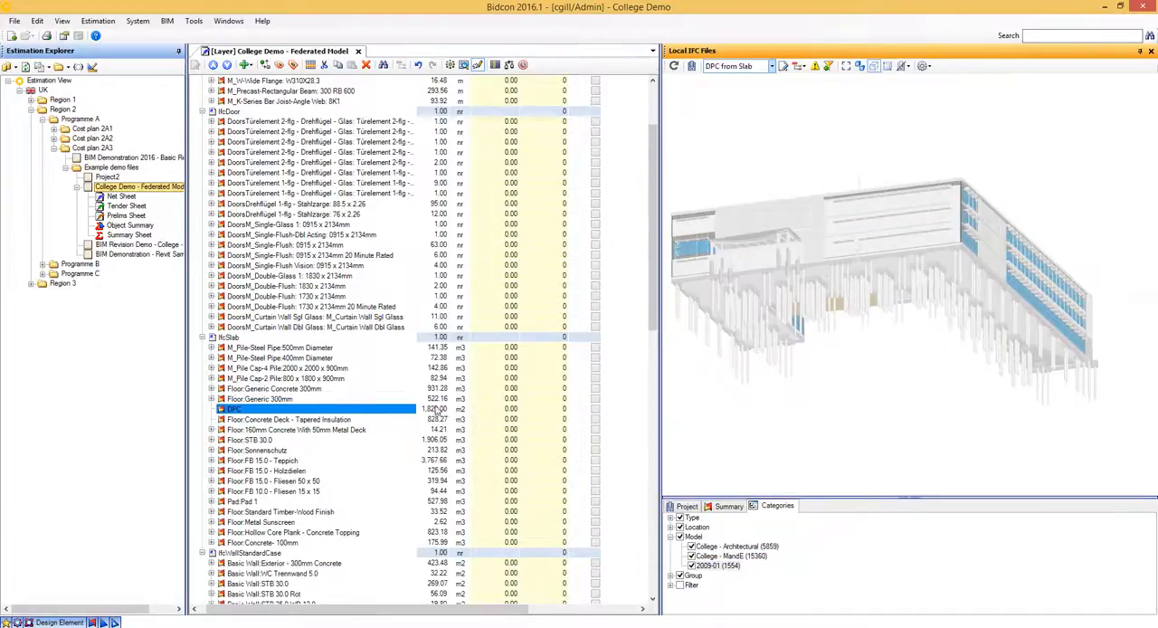
- Compare the Floor:Generic 300mm, DPC and Concrete Deck quantities and check the DPC slab in the model
left_click(435, 400)
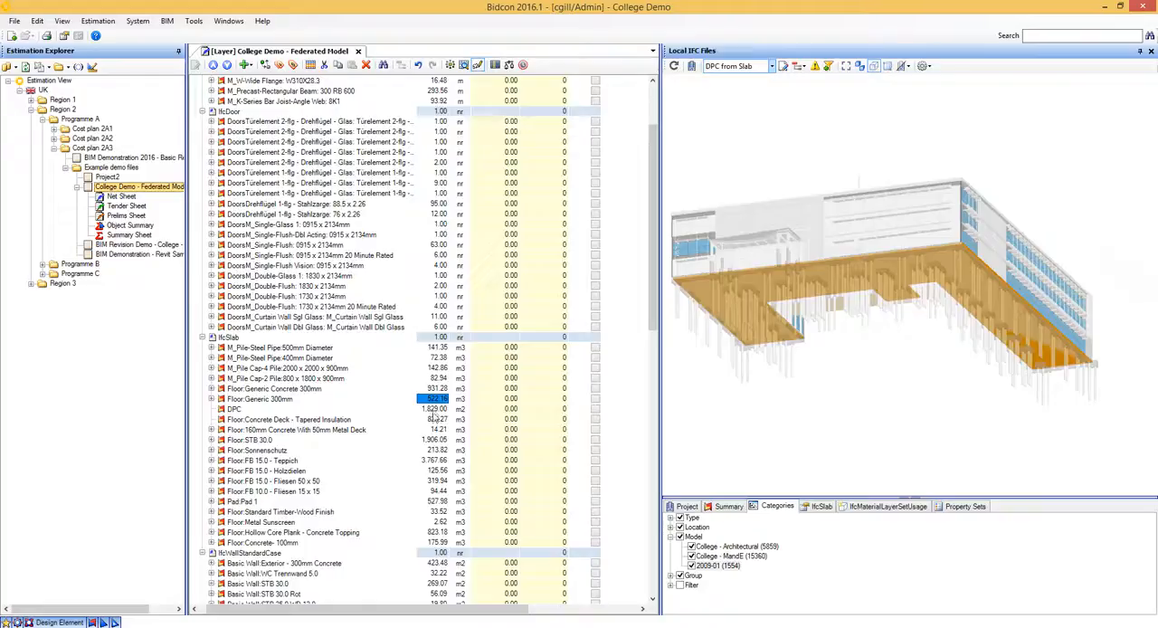
key("Down")
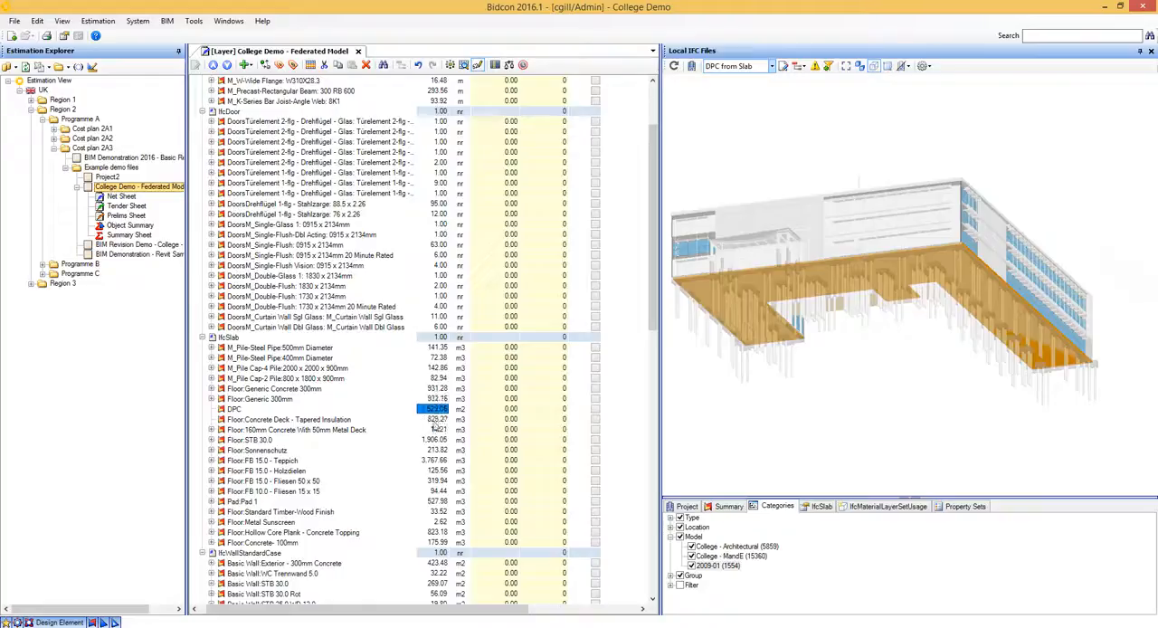
left_click(432, 419)
left_click(433, 409)
left_click_drag(883, 326, 951, 372)
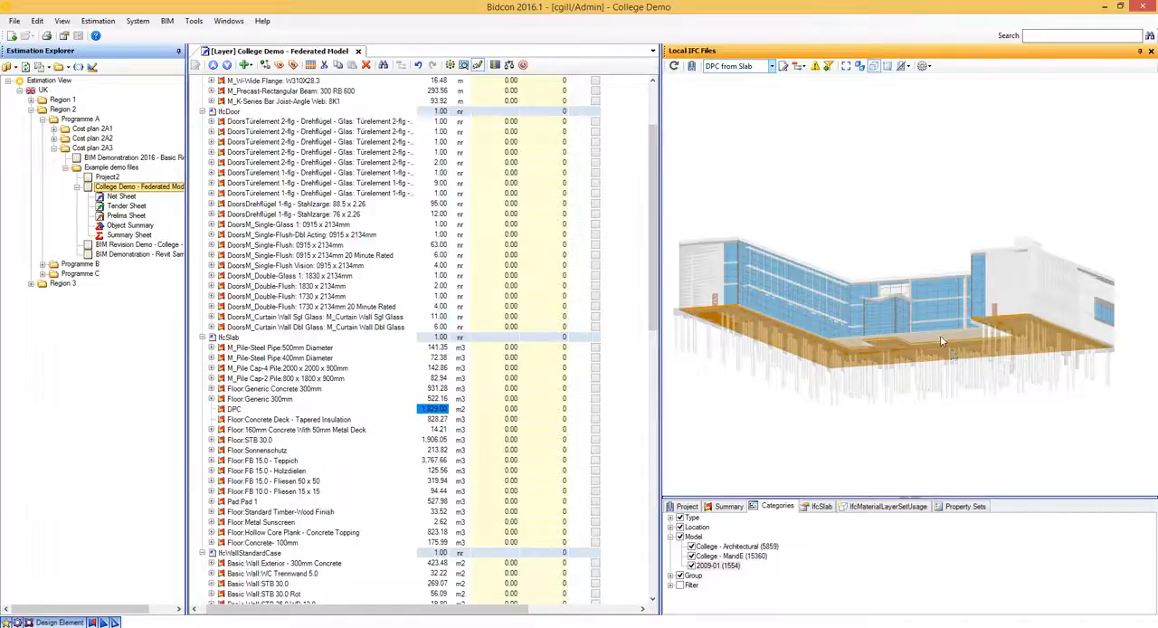
- Add rst_advanced_sample_project Rev 1.ifc as a revision of the 2009-01 model in the federated College configuration and reload it
left_click(693, 71)
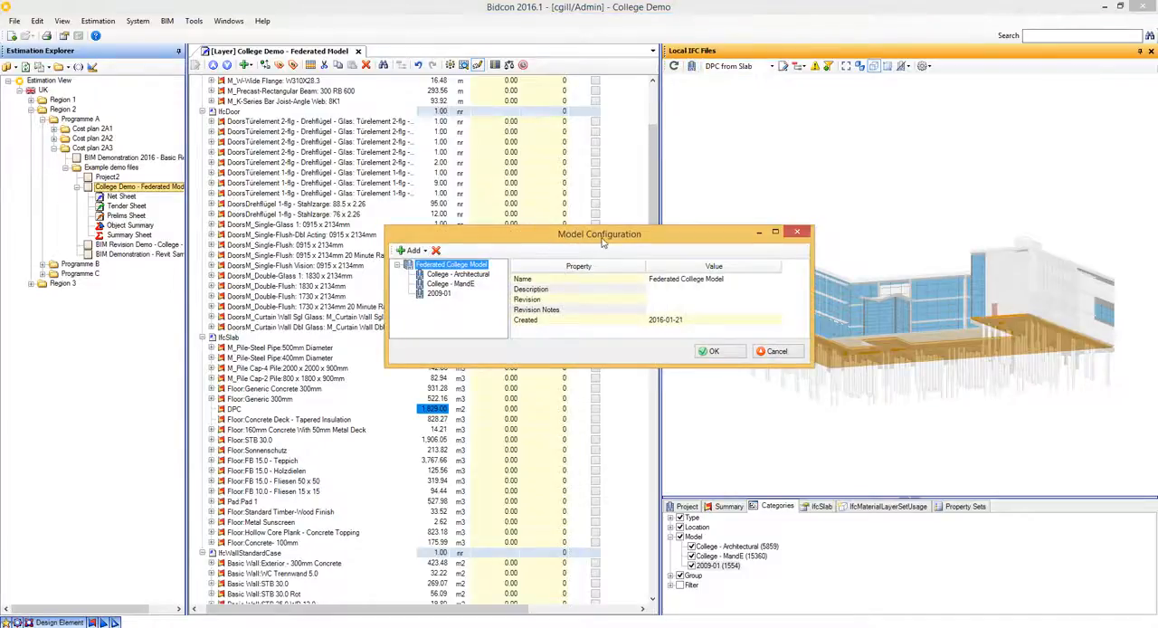
left_click(440, 294)
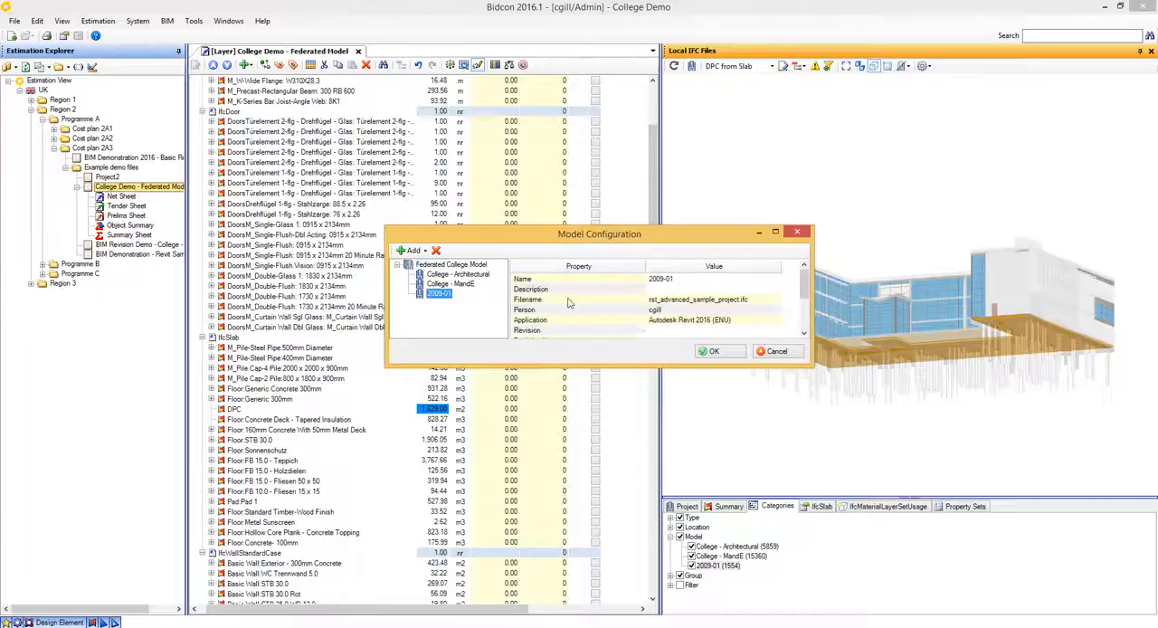
left_click(426, 251)
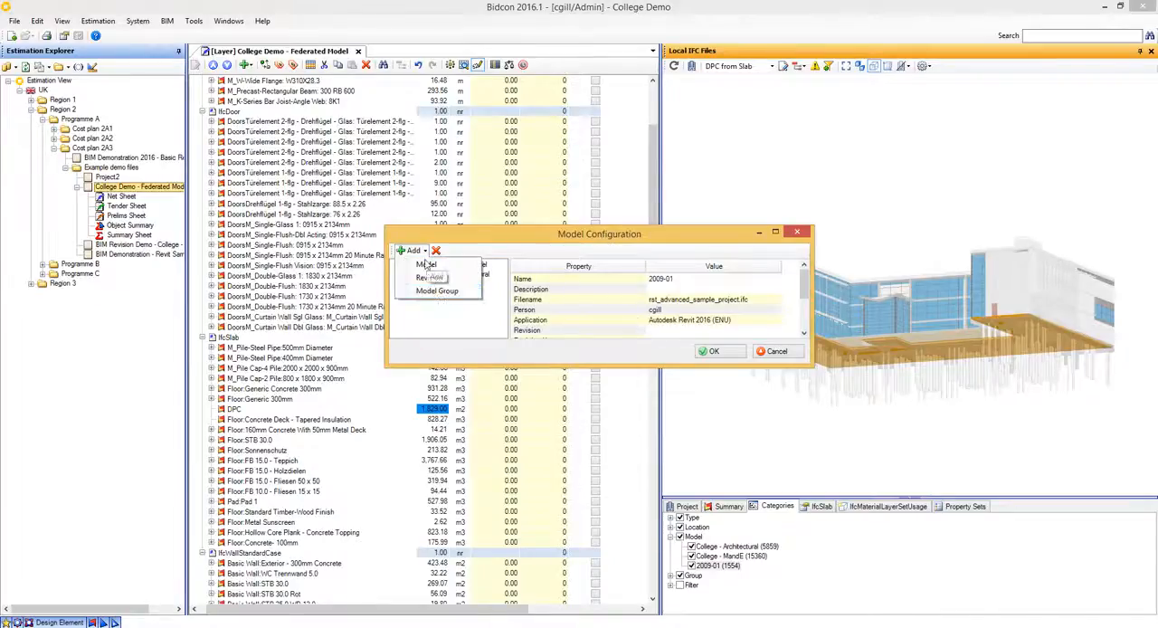
left_click(431, 278)
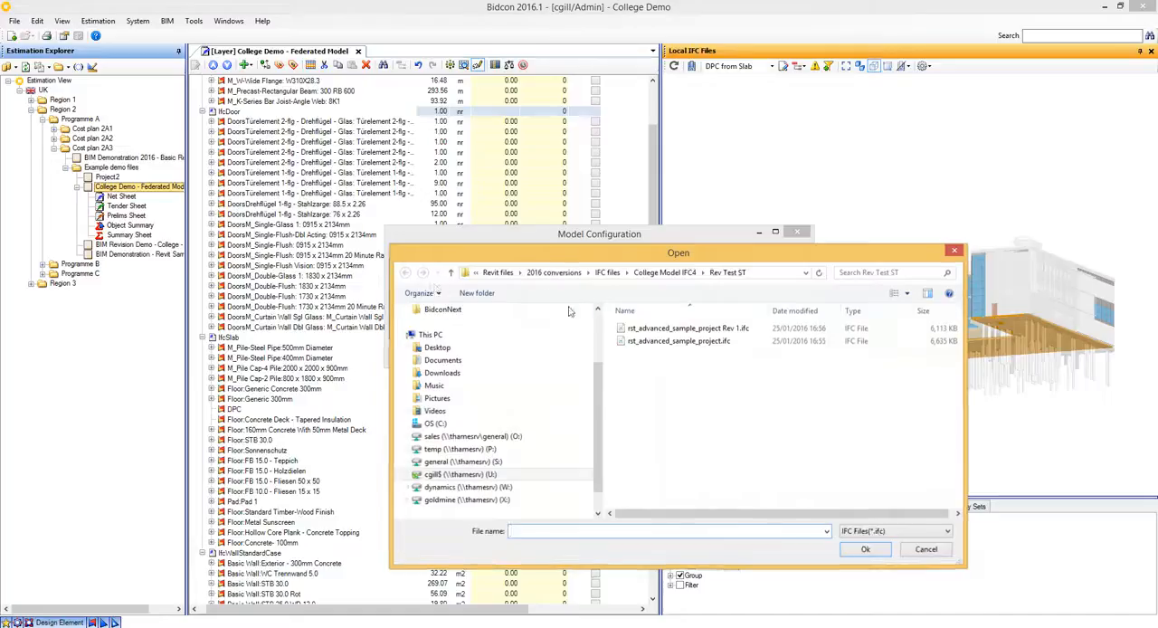
double_click(702, 341)
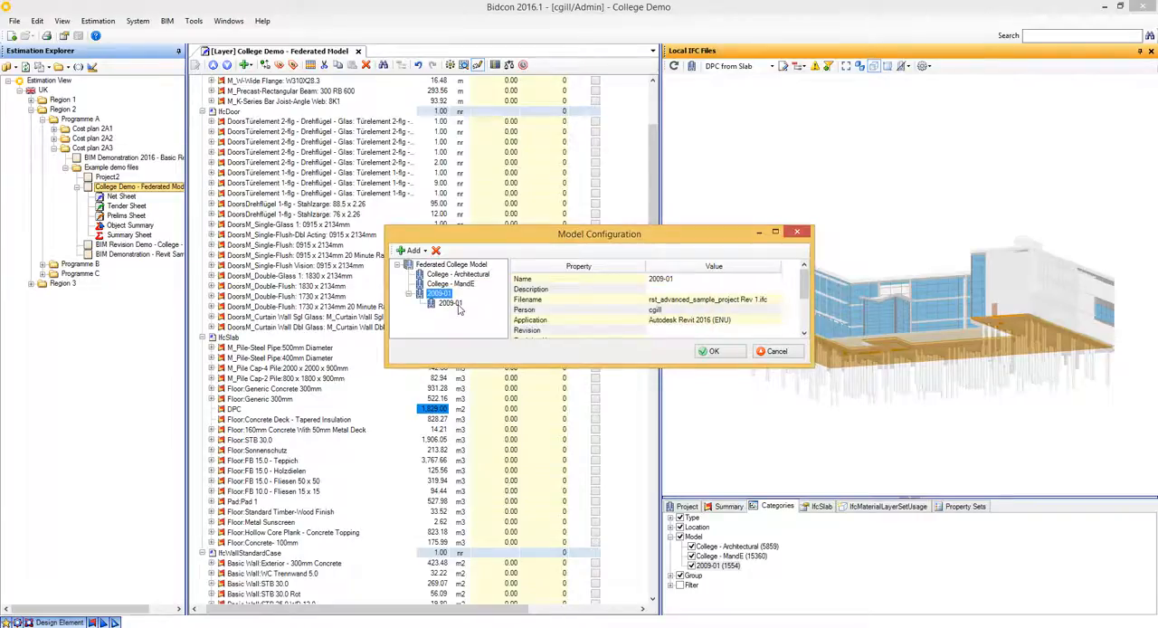
left_click(713, 352)
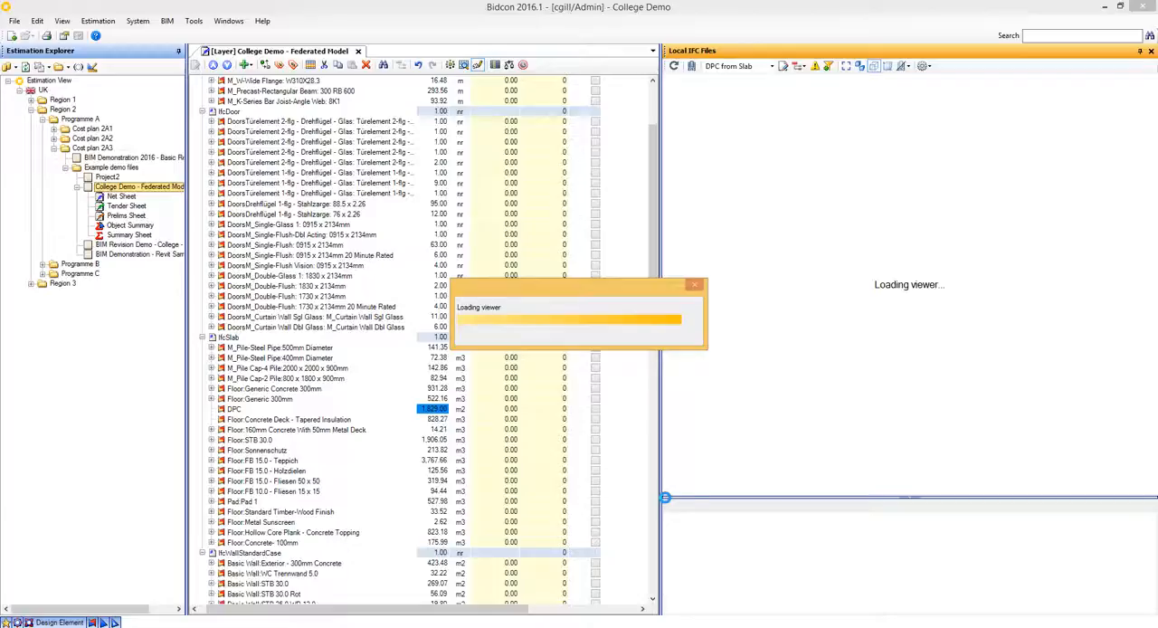
- Check which slab the DPC, Concrete Deck and Floor:Generic 300mm quantities highlight in the reloaded model
left_click_drag(840, 356, 859, 344)
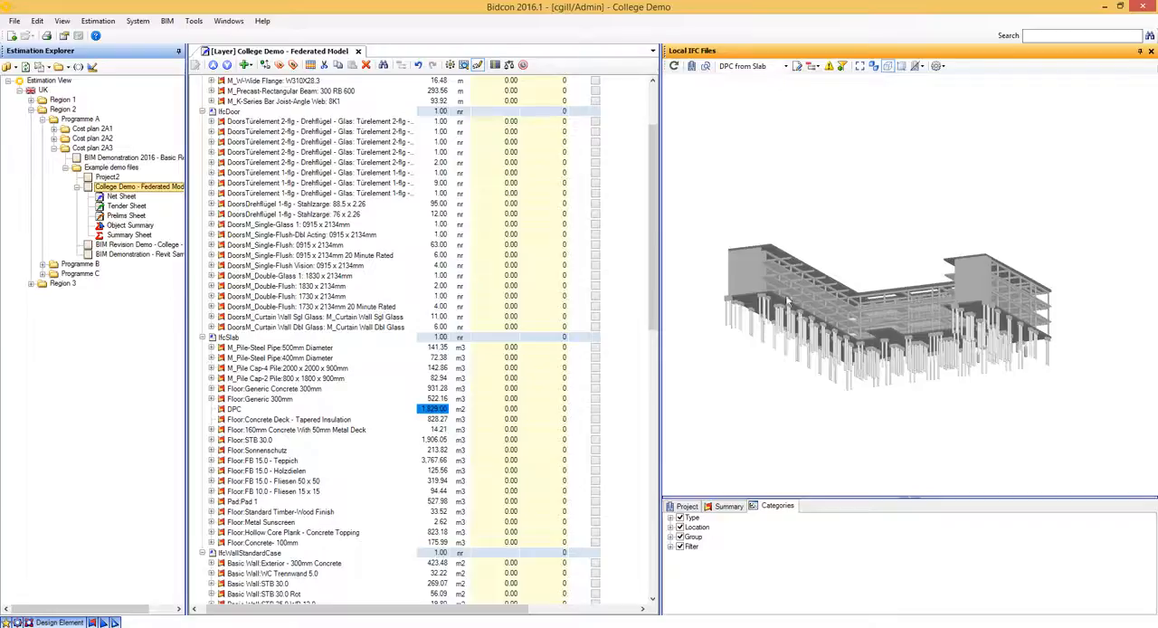
left_click(442, 408)
left_click(436, 420)
left_click(440, 409)
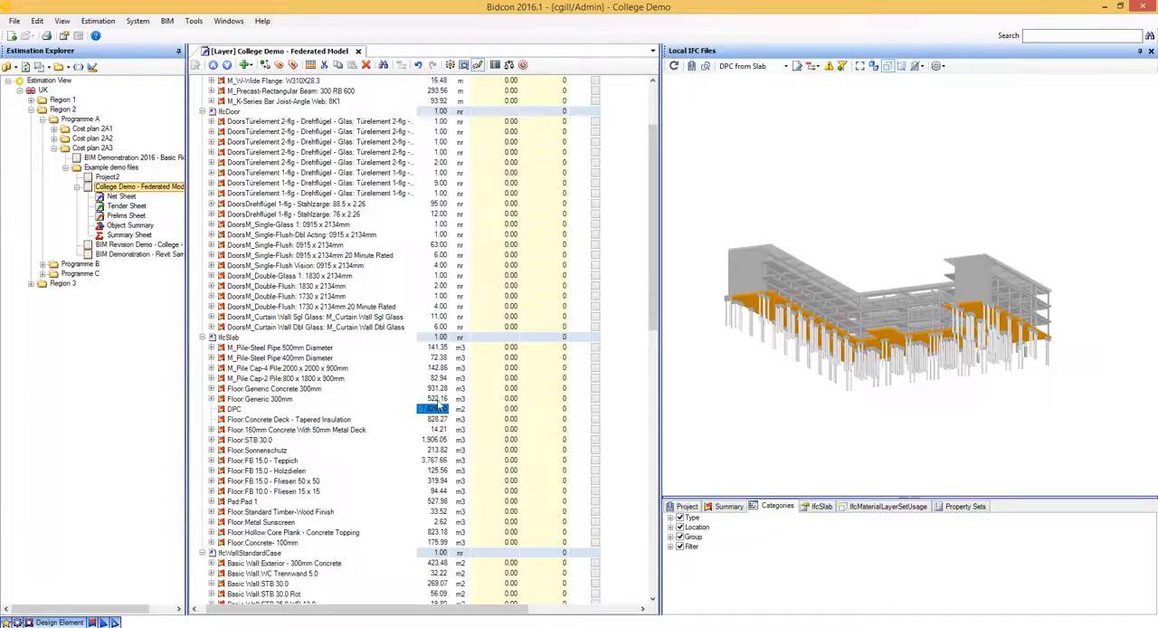
left_click(441, 400)
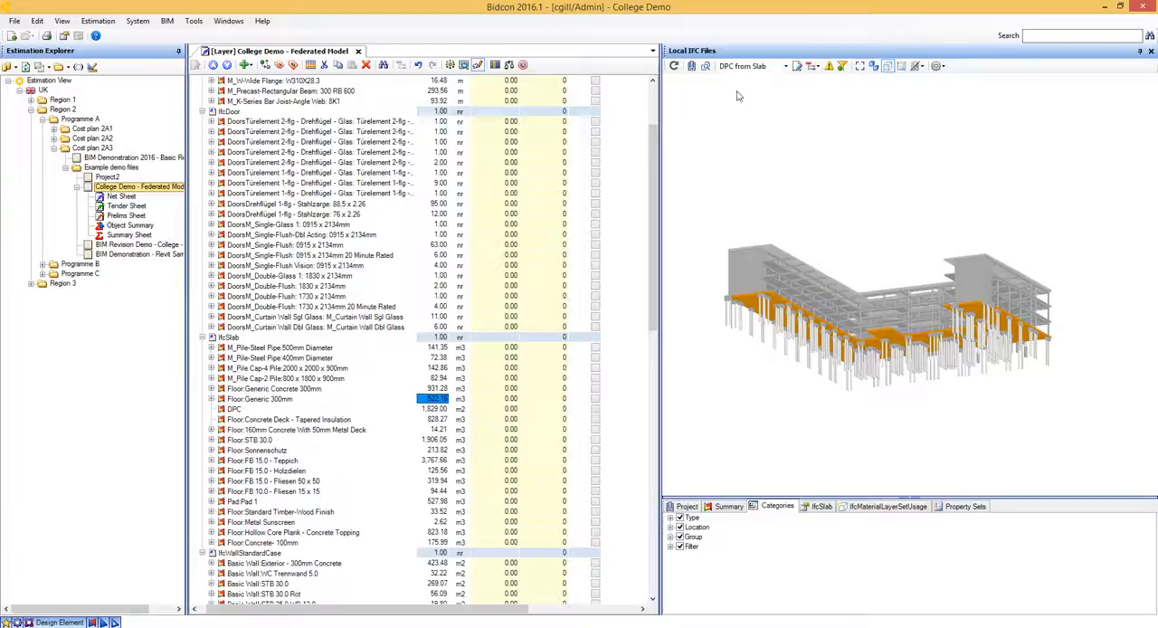
- Compare the current 2009-01 model with its previous version 2009-01 (0) and look through the listed differences
left_click(708, 69)
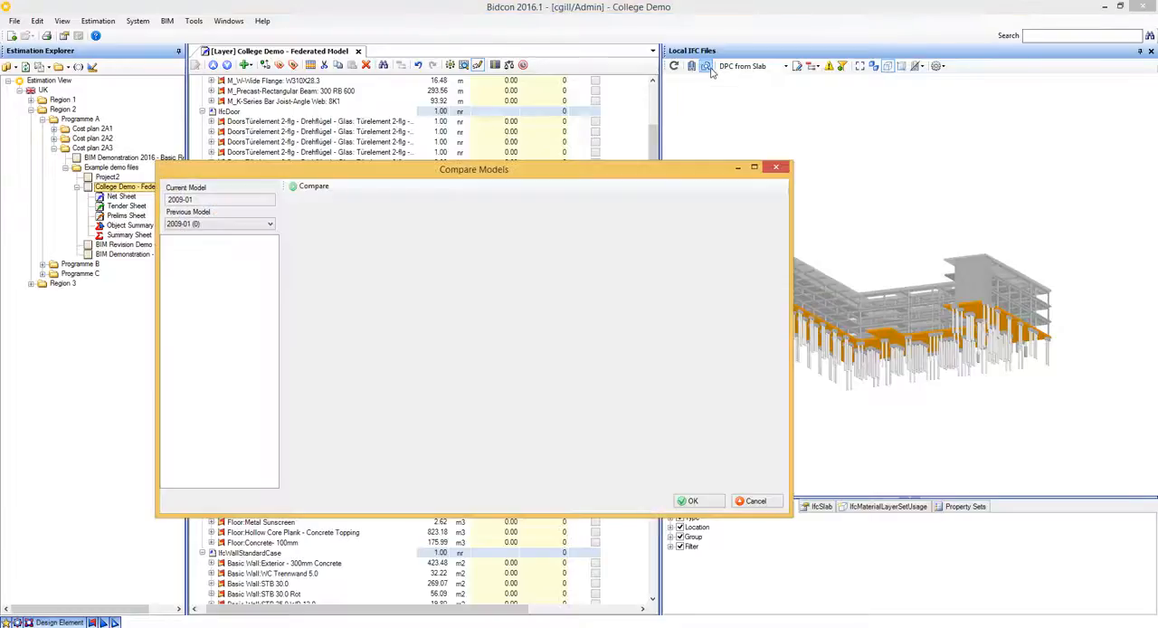
left_click(314, 185)
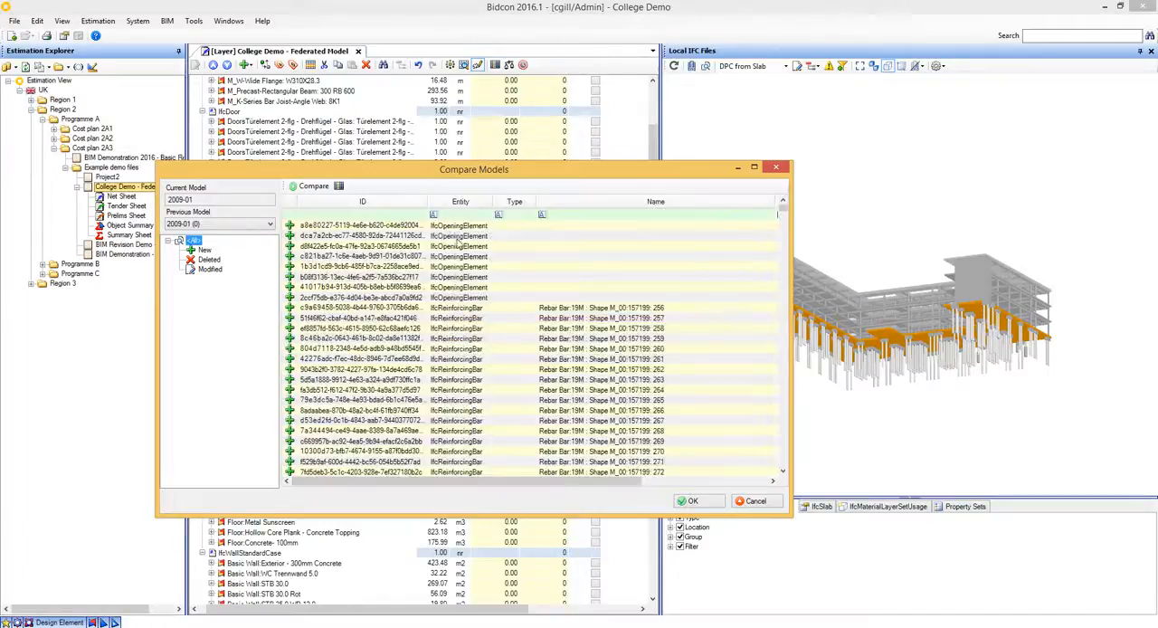
left_click_drag(784, 211, 779, 310)
- Go to the modified elements and examine the modifications of an M_Pile Cap-2 Pile:800 x 1800 x 900mm slab
left_click(210, 268)
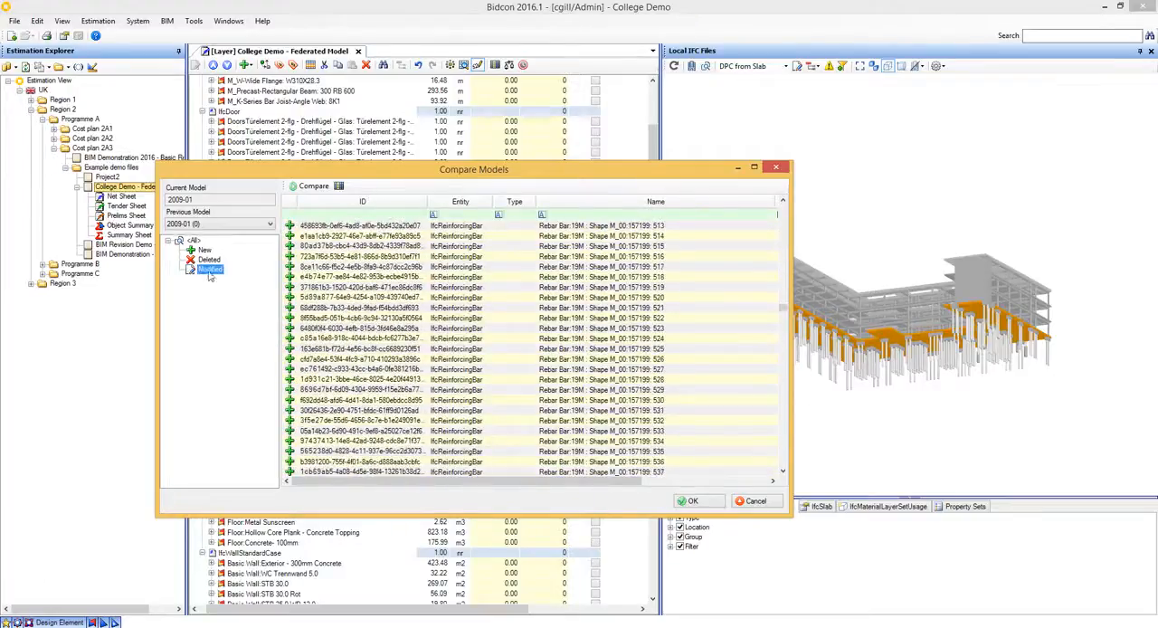
left_click_drag(778, 249, 784, 346)
left_click(614, 370)
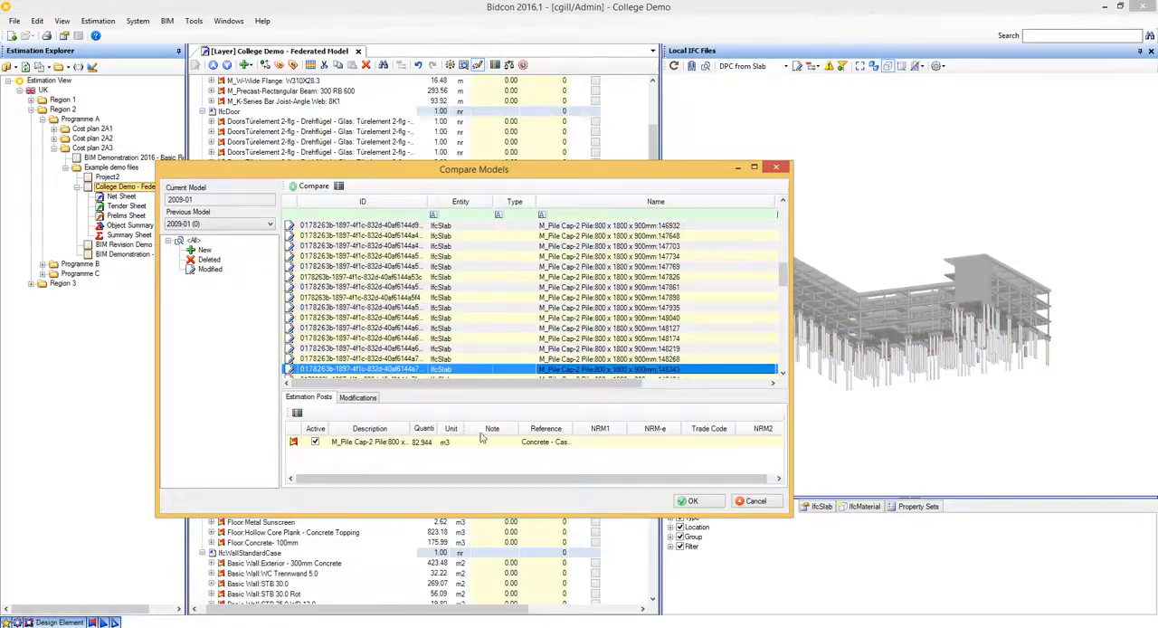
left_click(360, 397)
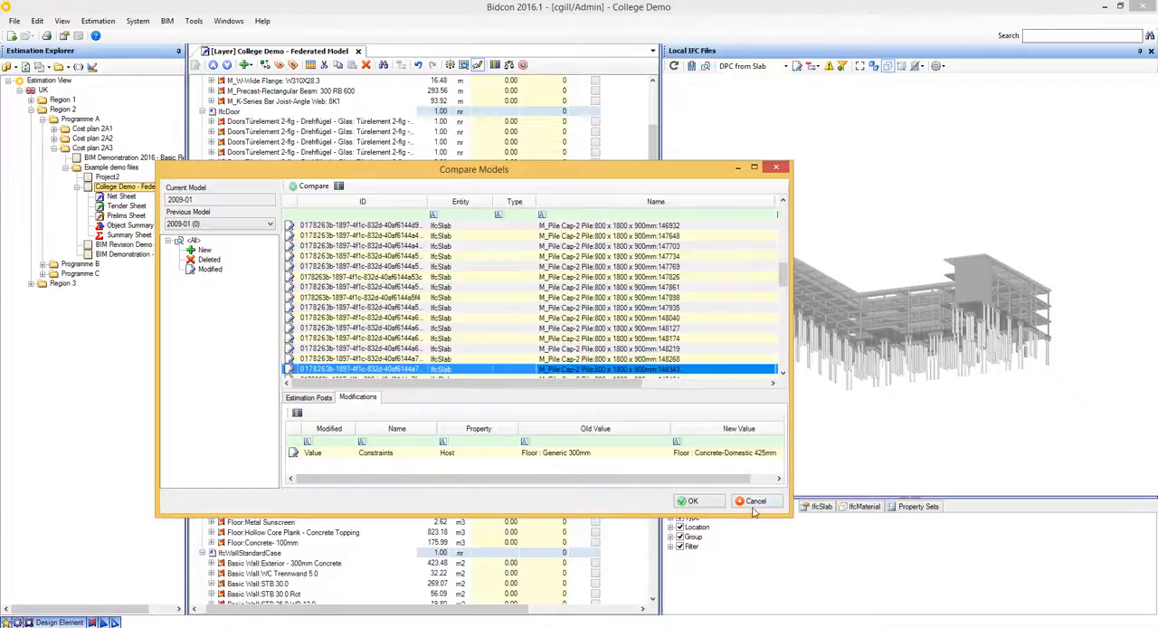
- Filter the compared elements by the name "floor", examine the modifications of the Floor:Concrete-Domestic 425mm slab, and close the comparison
left_click_drag(791, 515, 887, 559)
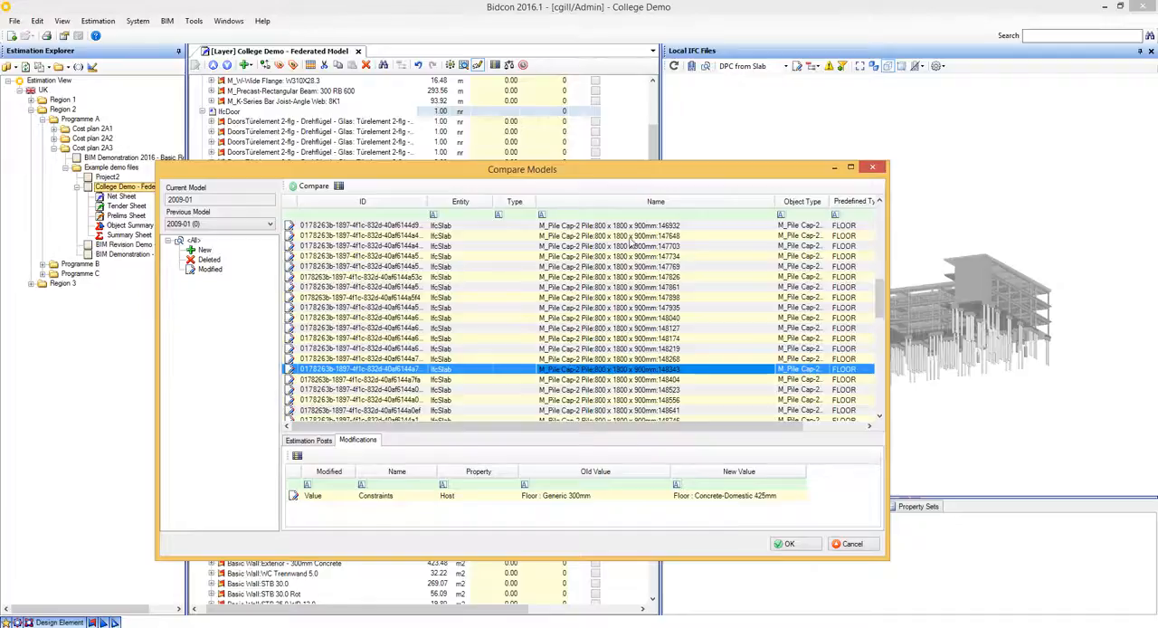
left_click(675, 215)
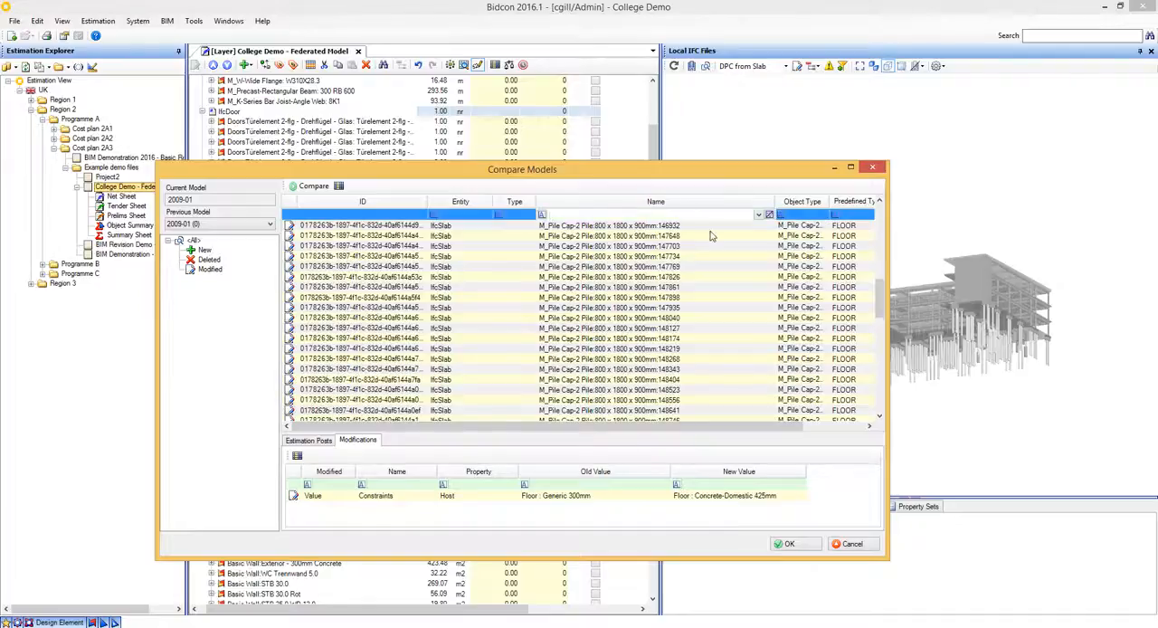
type("floor")
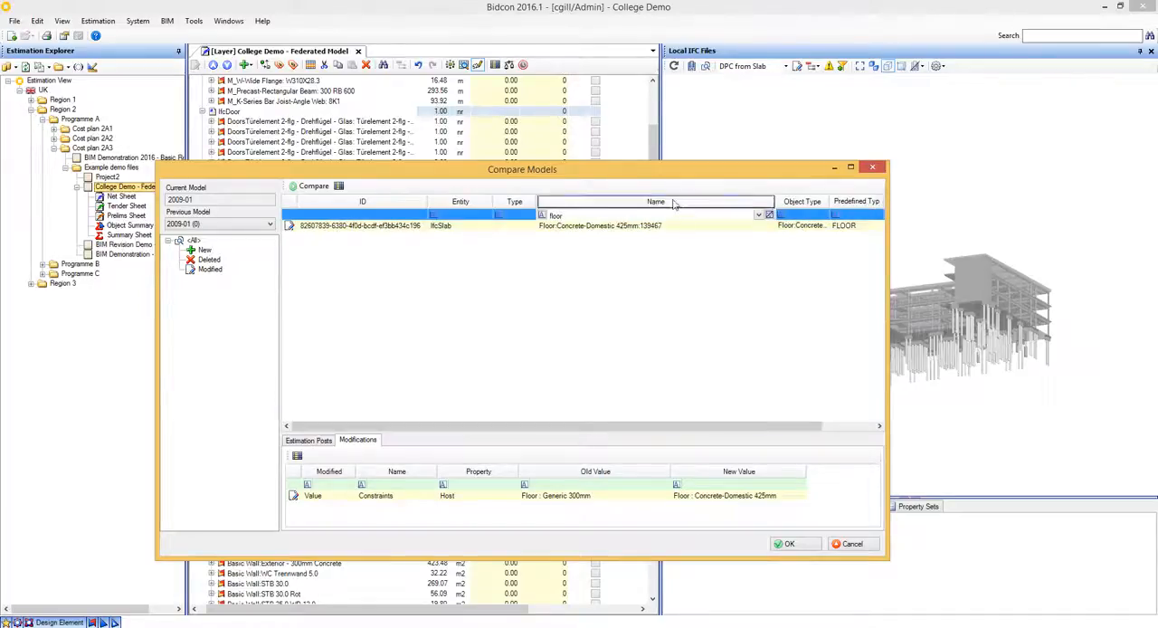
left_click(652, 227)
left_click_drag(662, 431, 675, 390)
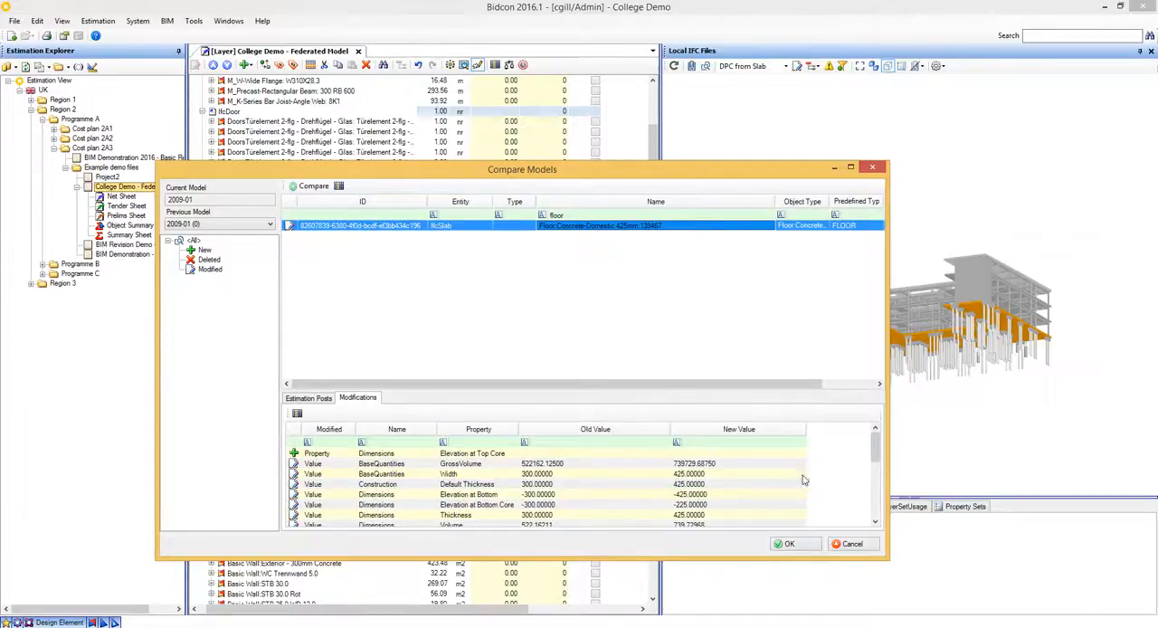
left_click_drag(875, 450, 876, 505)
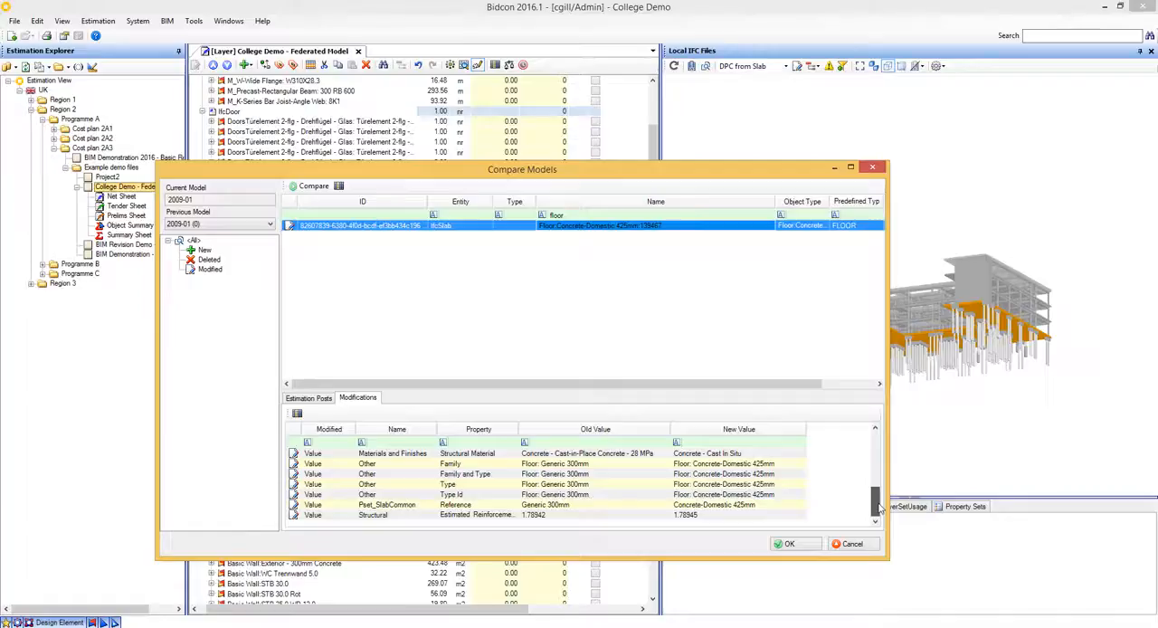
left_click_drag(879, 506, 883, 472)
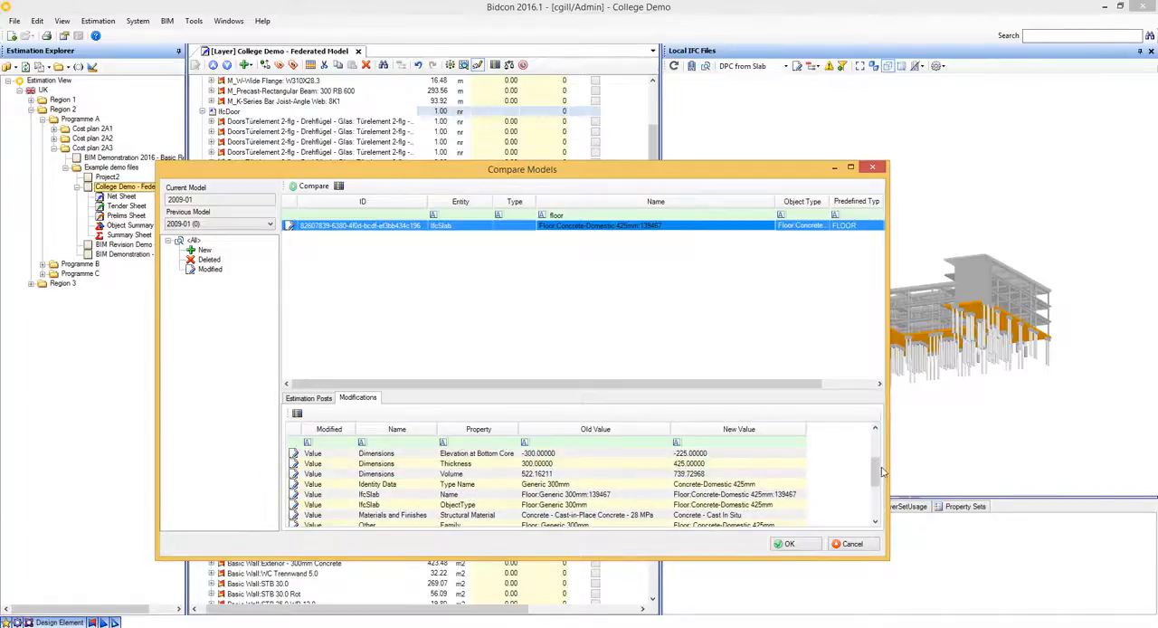
left_click_drag(719, 172, 601, 133)
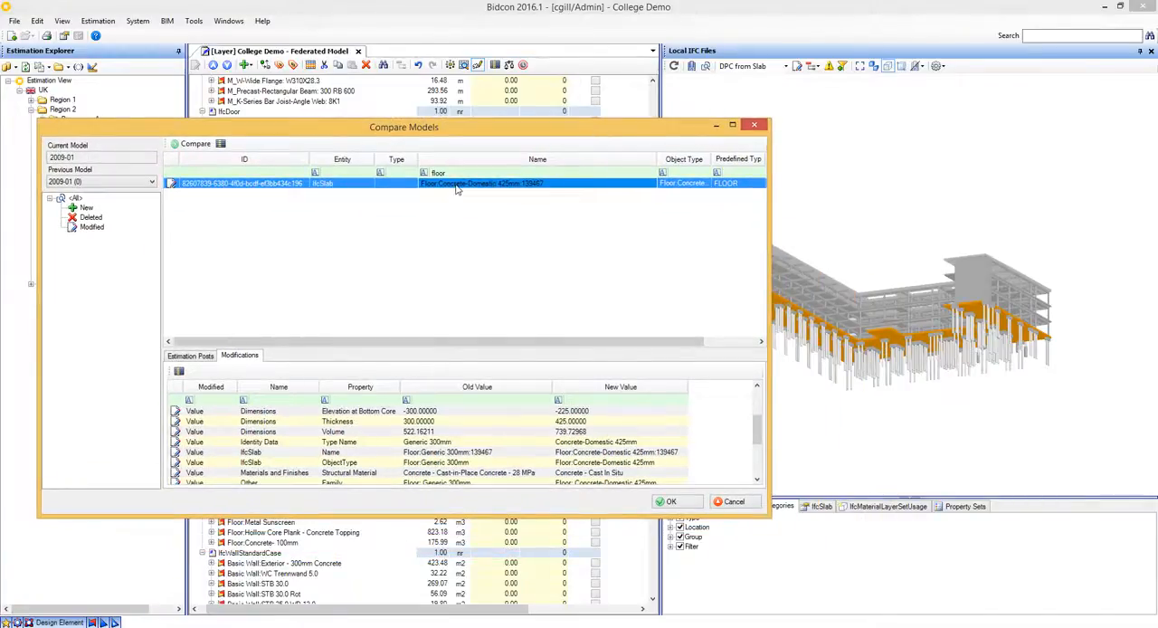
left_click(754, 125)
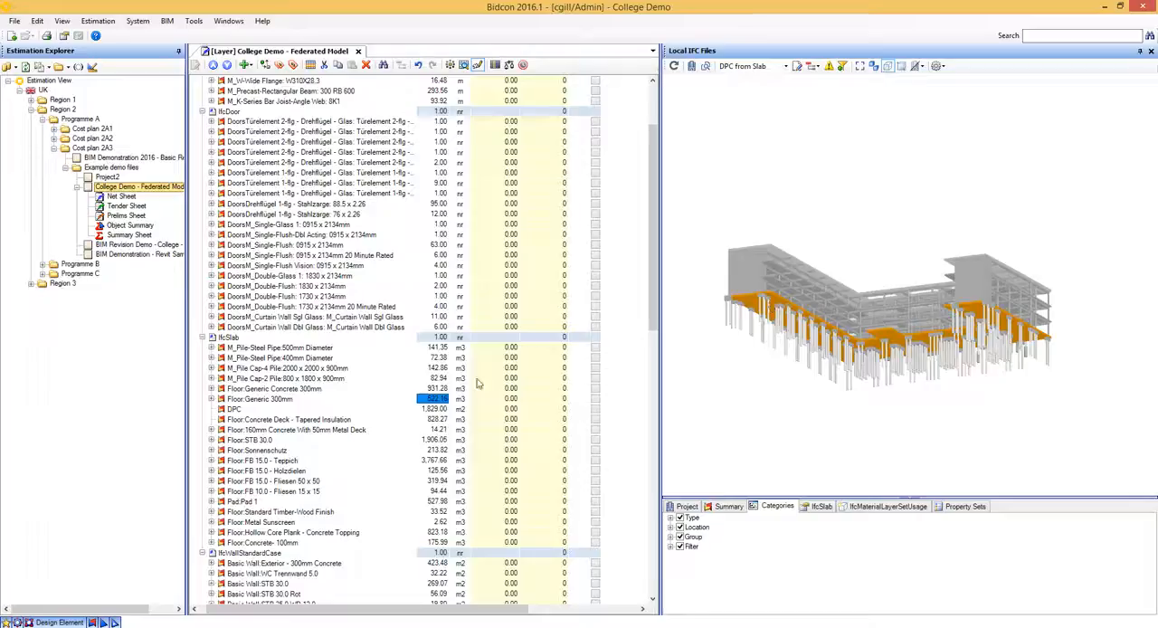
- Set the Floor:Generic 300mm quantity to 0 and accept removing its link to the model
type("0")
key("Return")
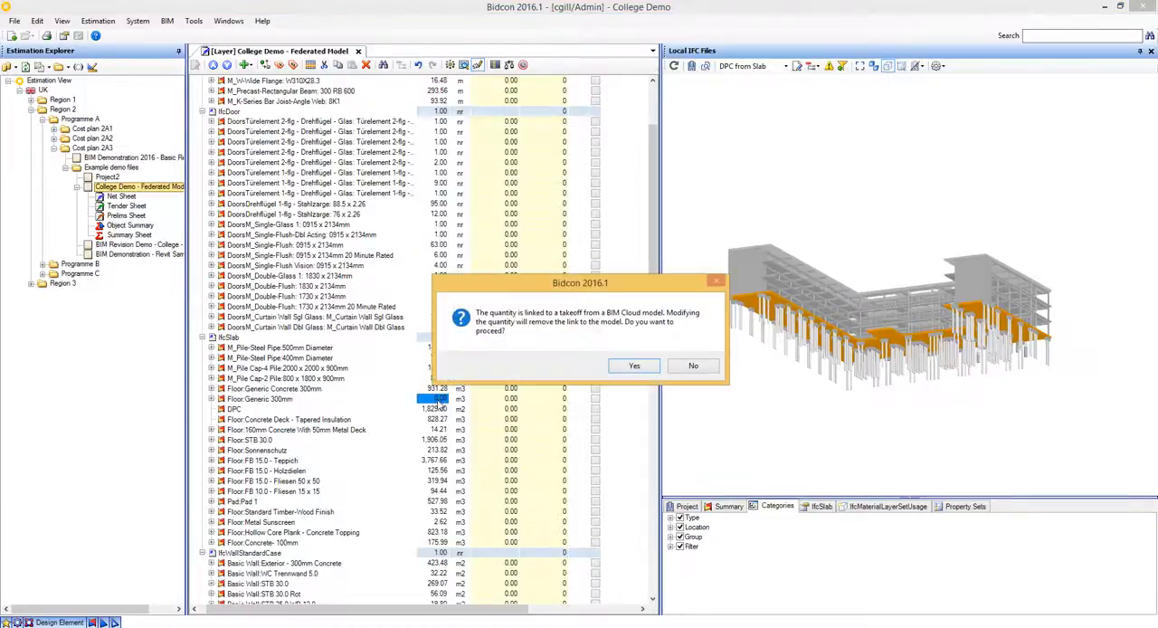
left_click(635, 367)
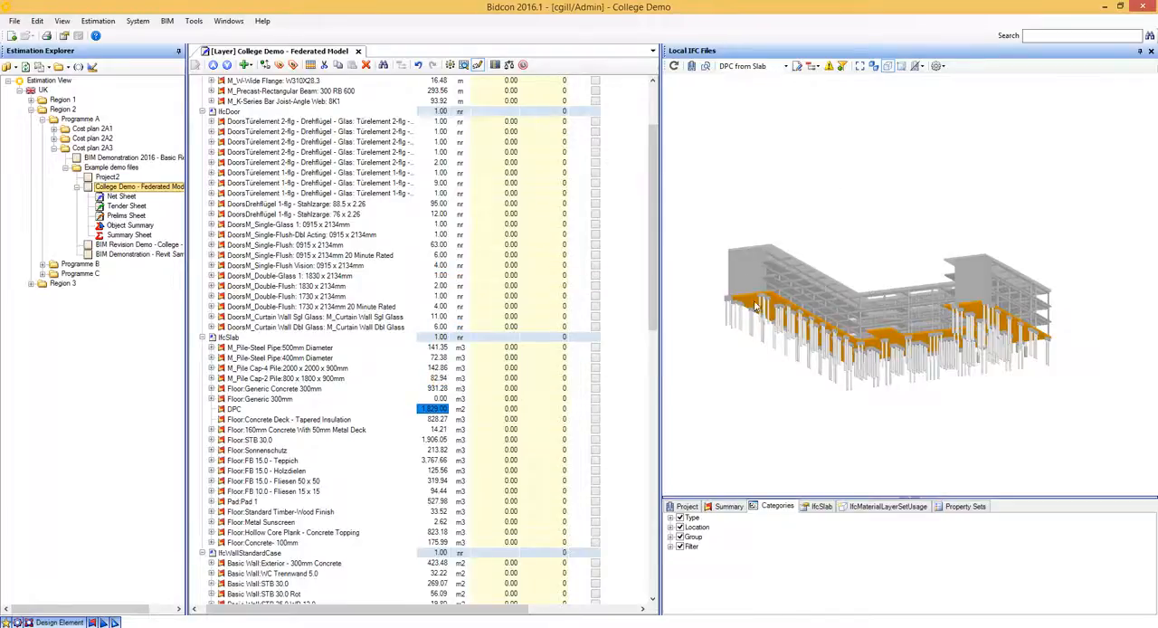
- Apply the revised floor slab from the model to Floor:Generic 300mm, replacing its quantity with Dimensions - Volume
left_click_drag(756, 305, 425, 400)
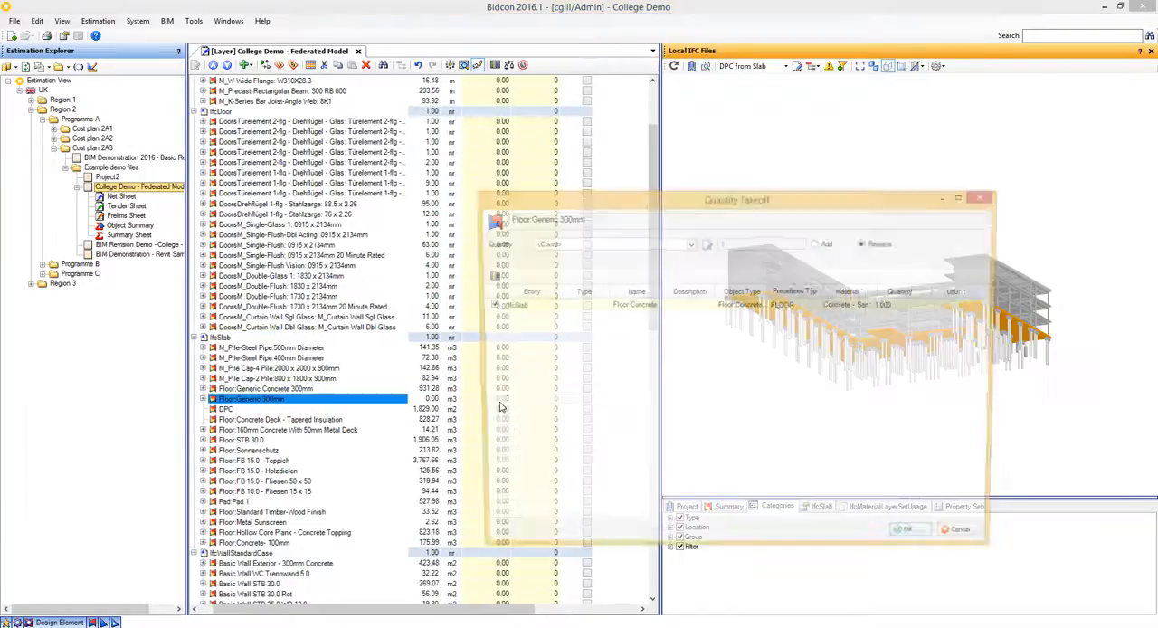
left_click(691, 244)
left_click_drag(695, 258, 686, 288)
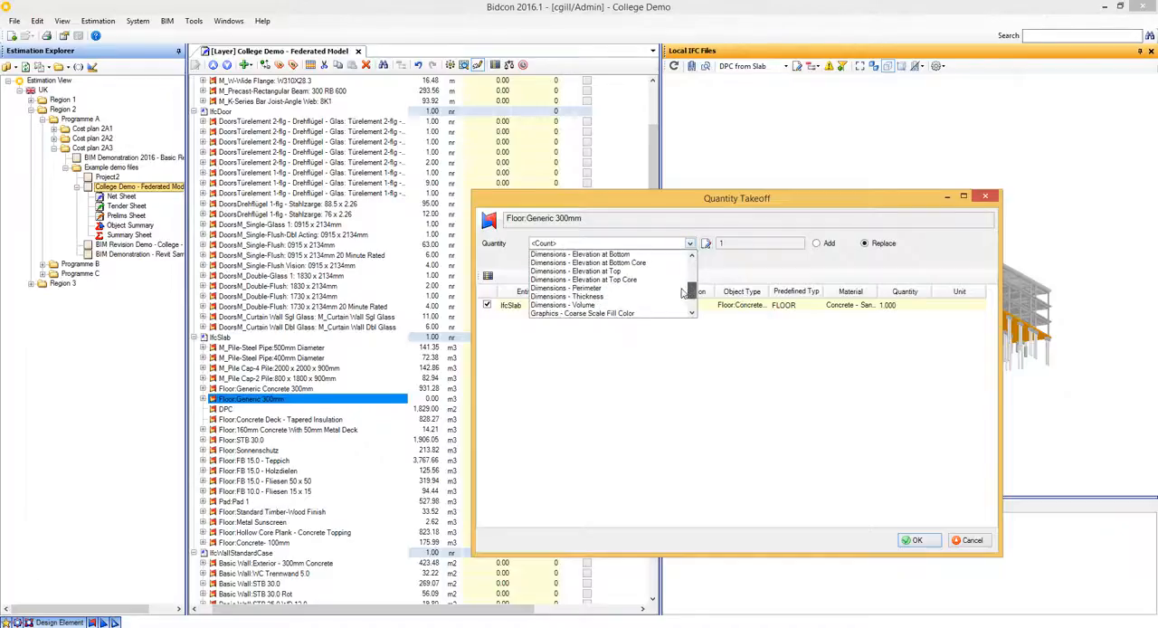
left_click(625, 313)
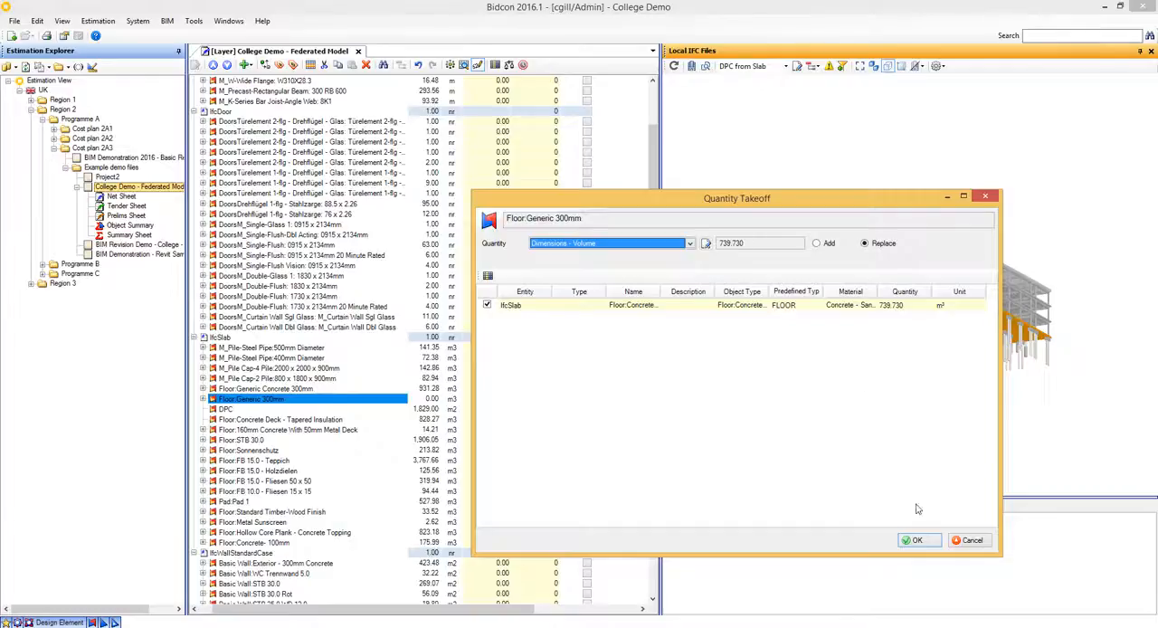
left_click(930, 541)
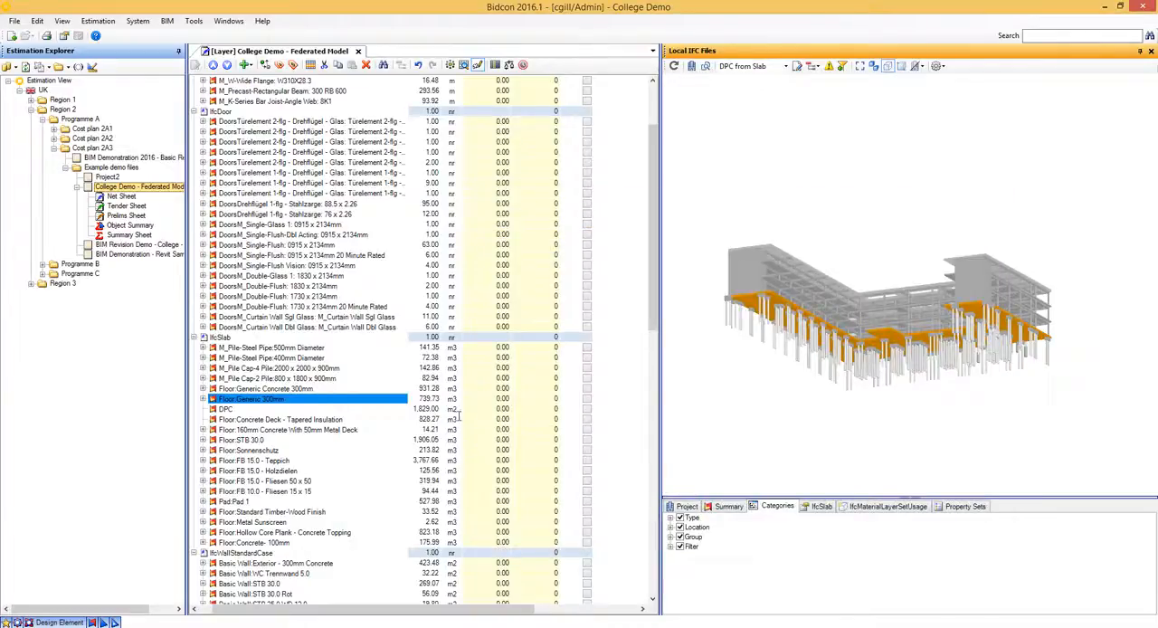
- Set the DPC item's quantity to 0 and accept removing its link to the model
left_click(354, 408)
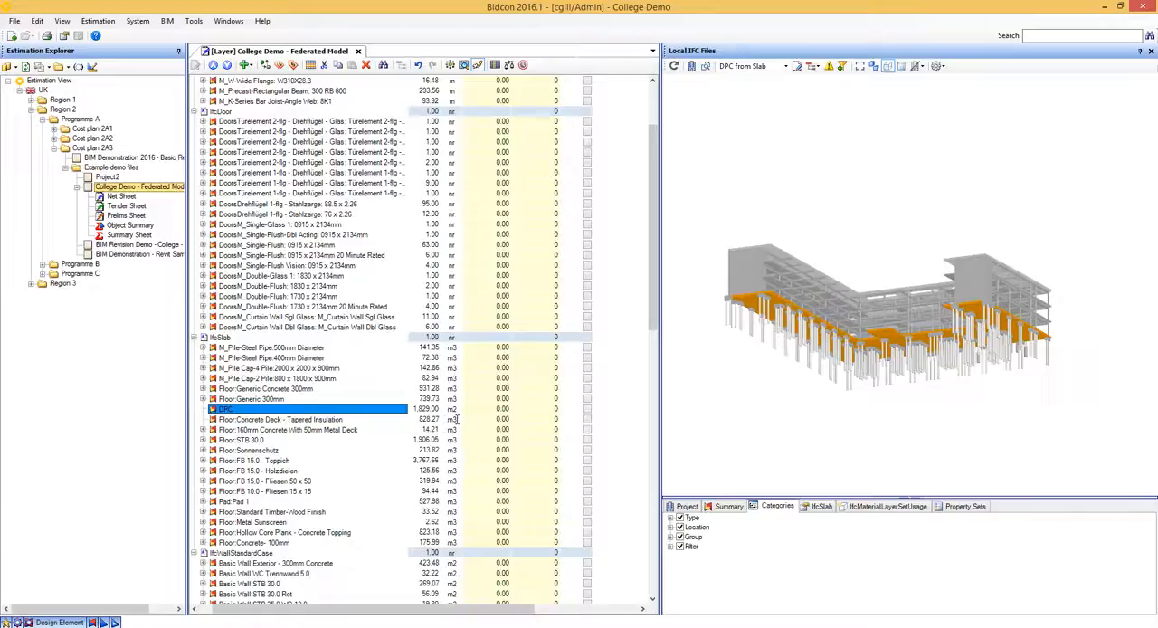
left_click(428, 410)
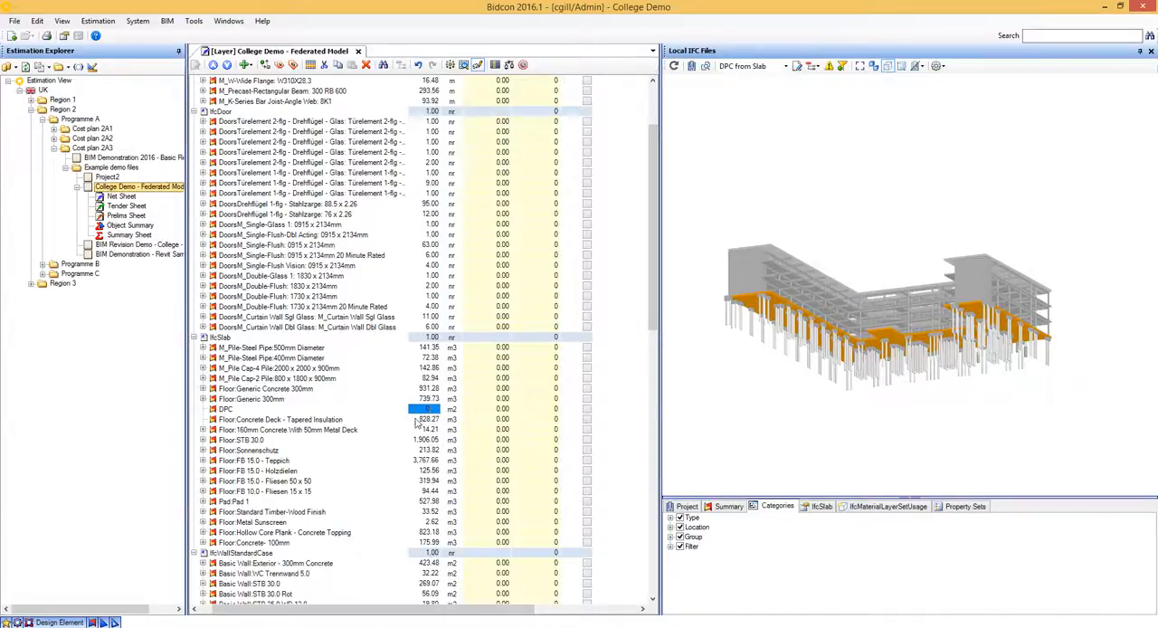
key("Return")
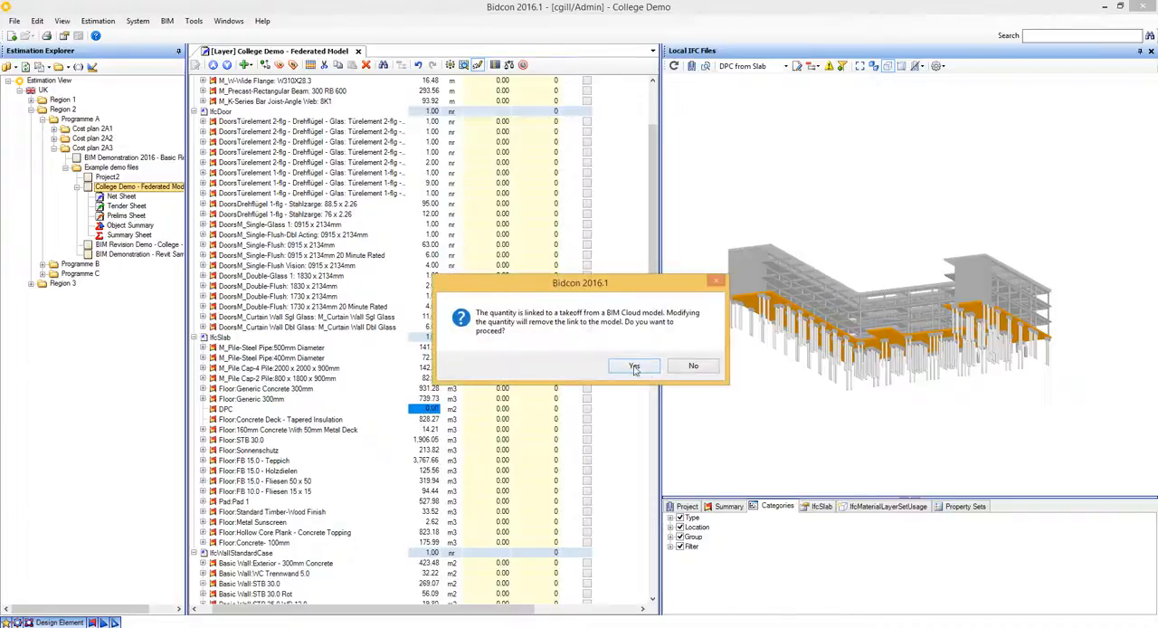
left_click(635, 368)
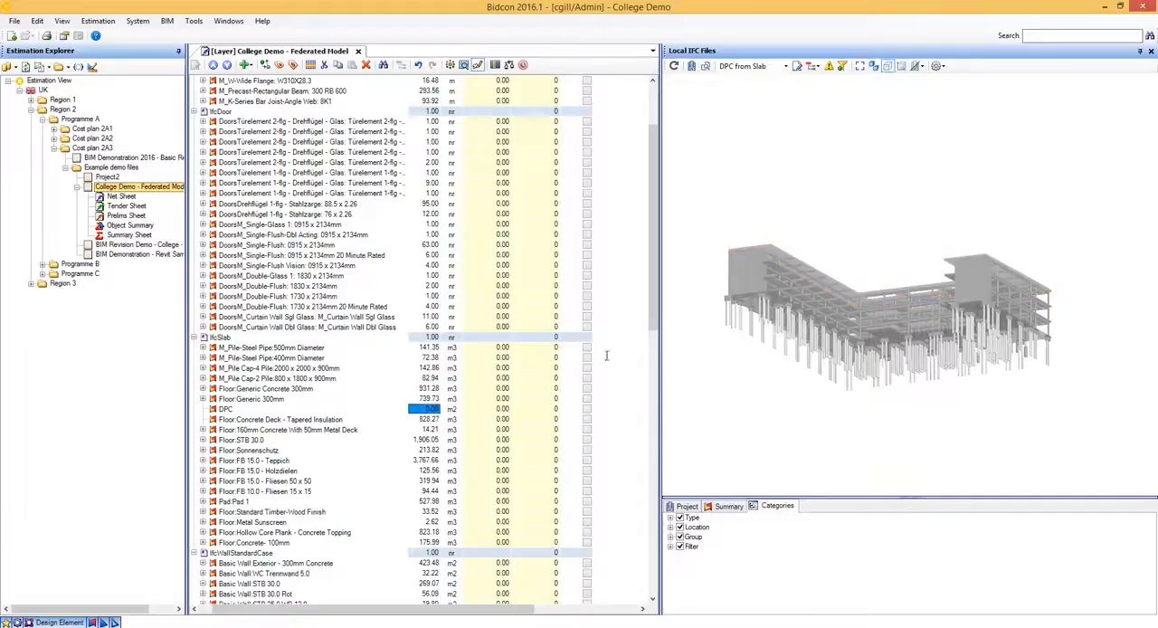
- Apply the revised floor slab to the DPC item, replacing its quantity with the Template [DPC from Slab] result, and check Floor:Generic 300mm
left_click(752, 308)
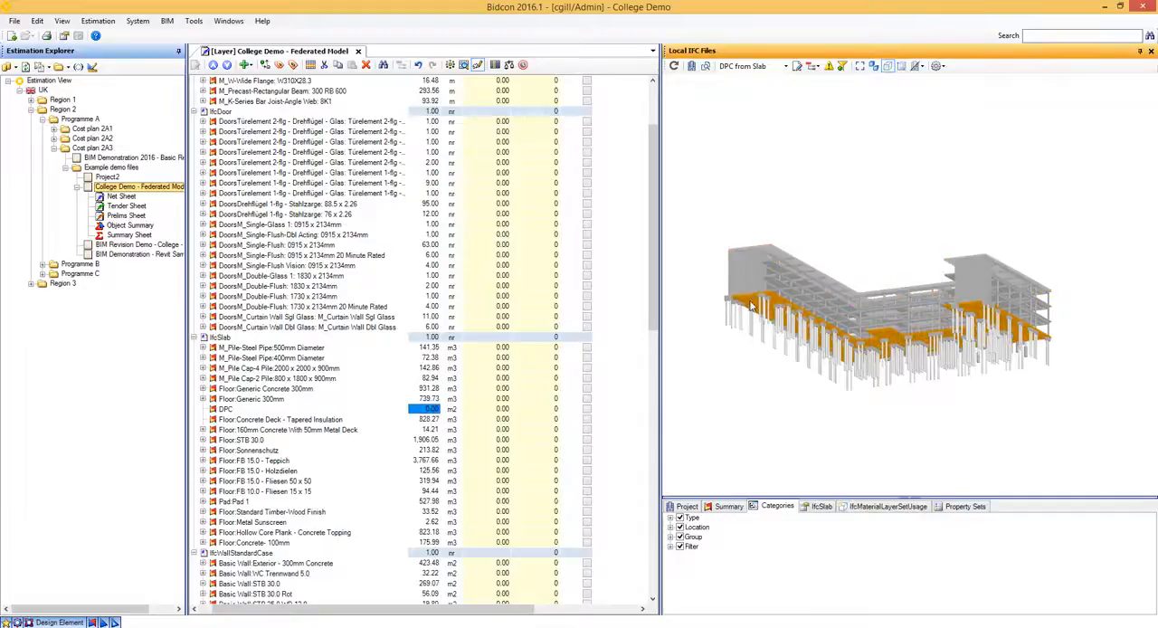
left_click_drag(750, 306, 414, 408)
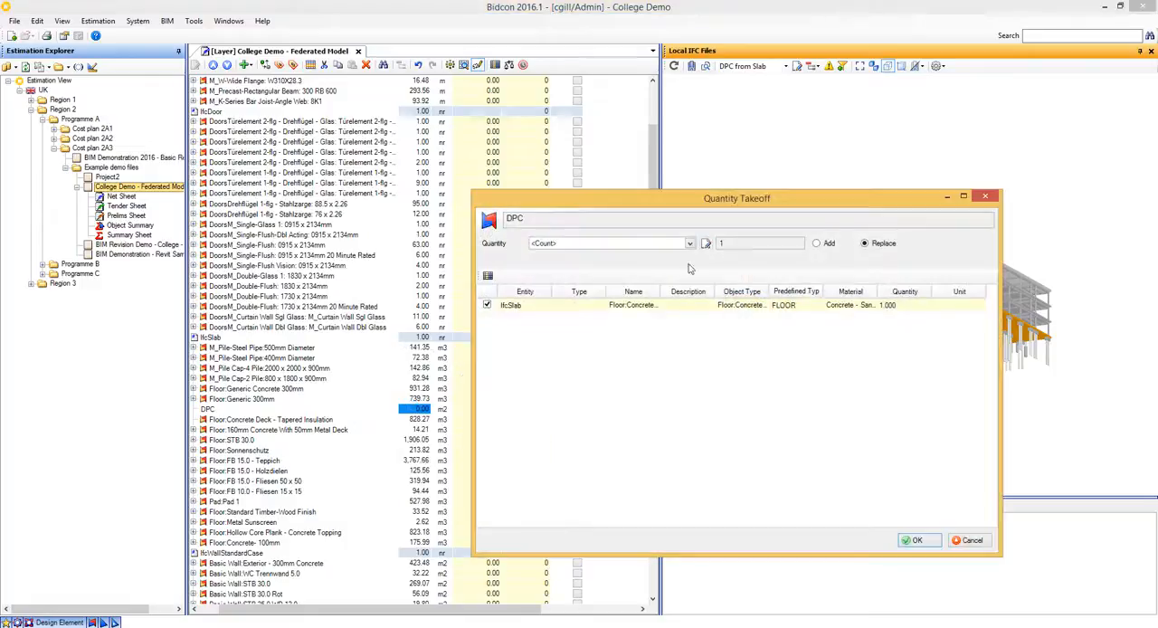
left_click(689, 243)
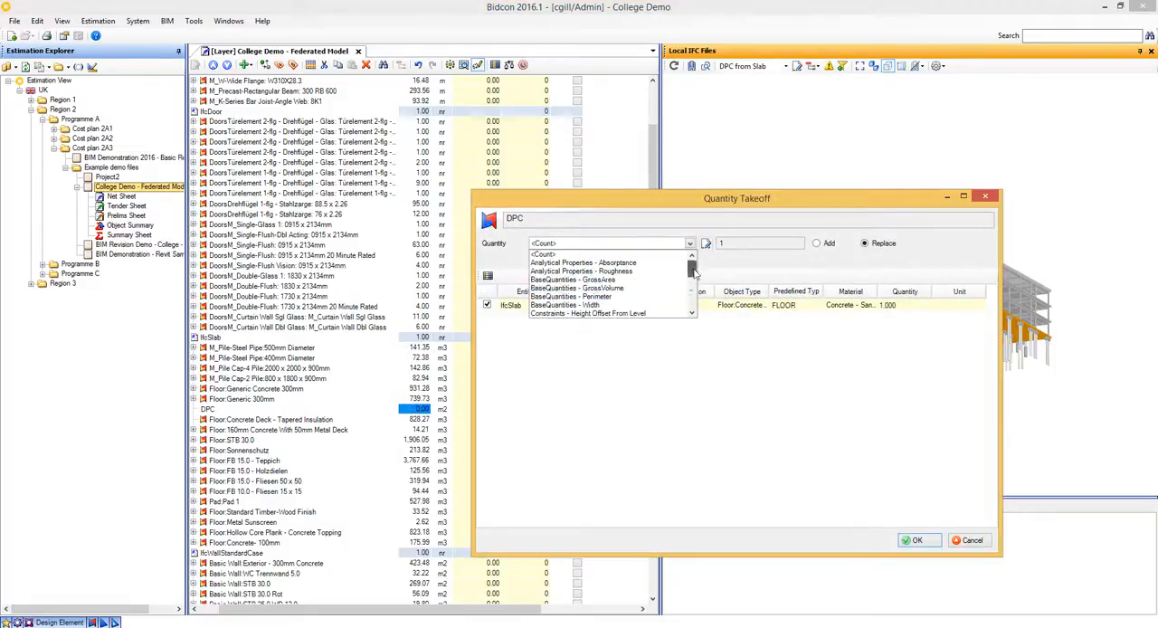
left_click_drag(694, 271, 693, 309)
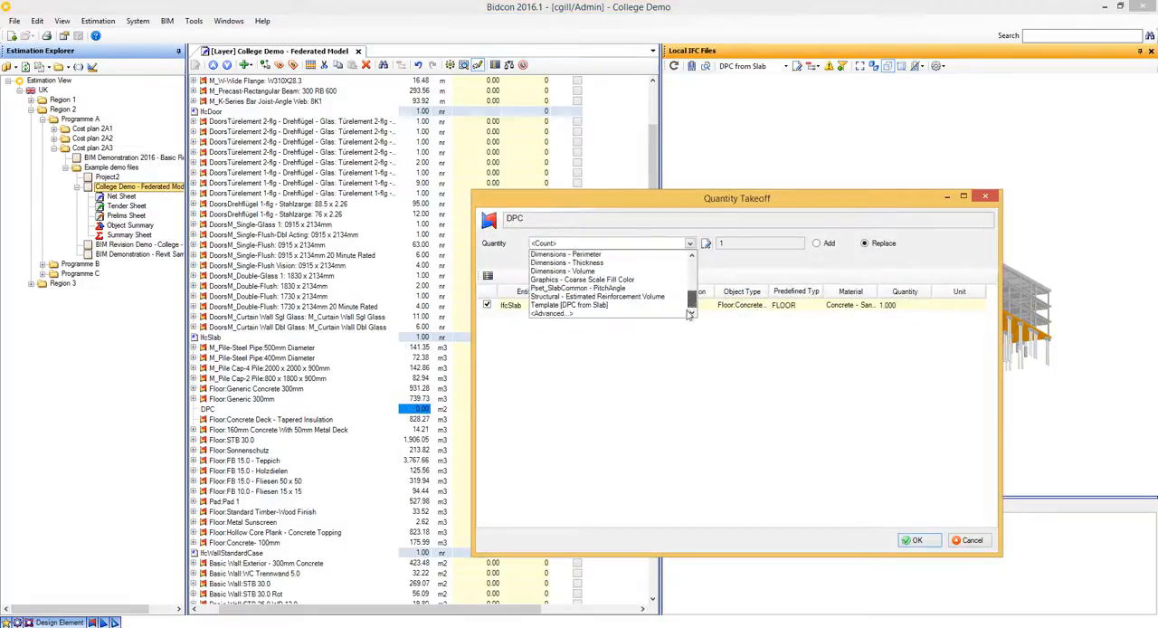
left_click(590, 306)
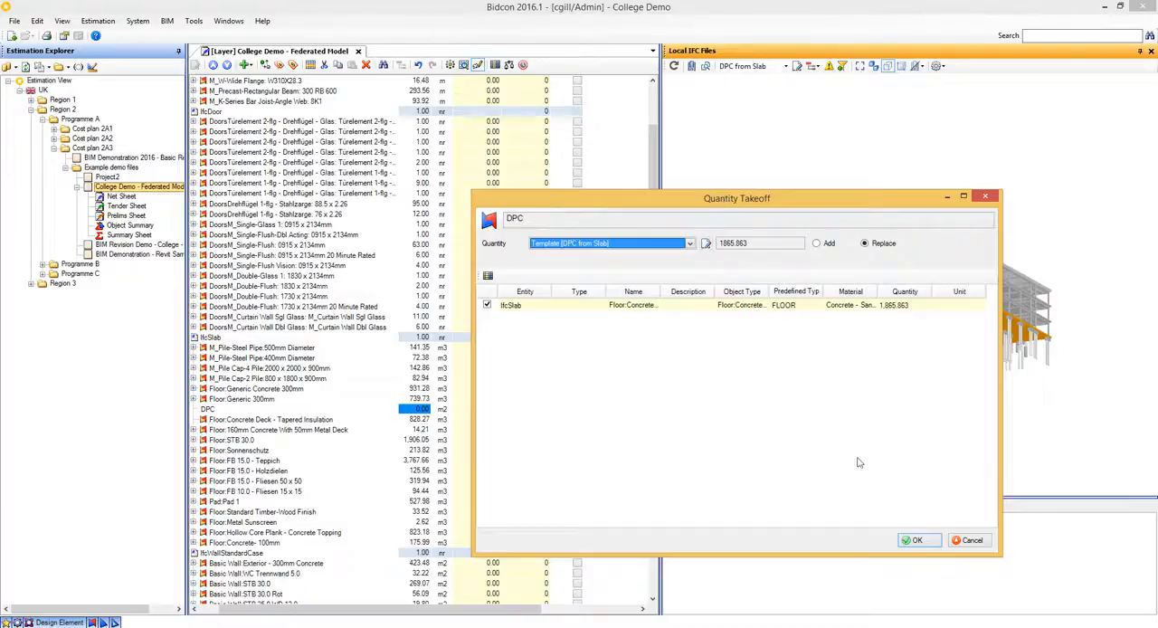
left_click(917, 540)
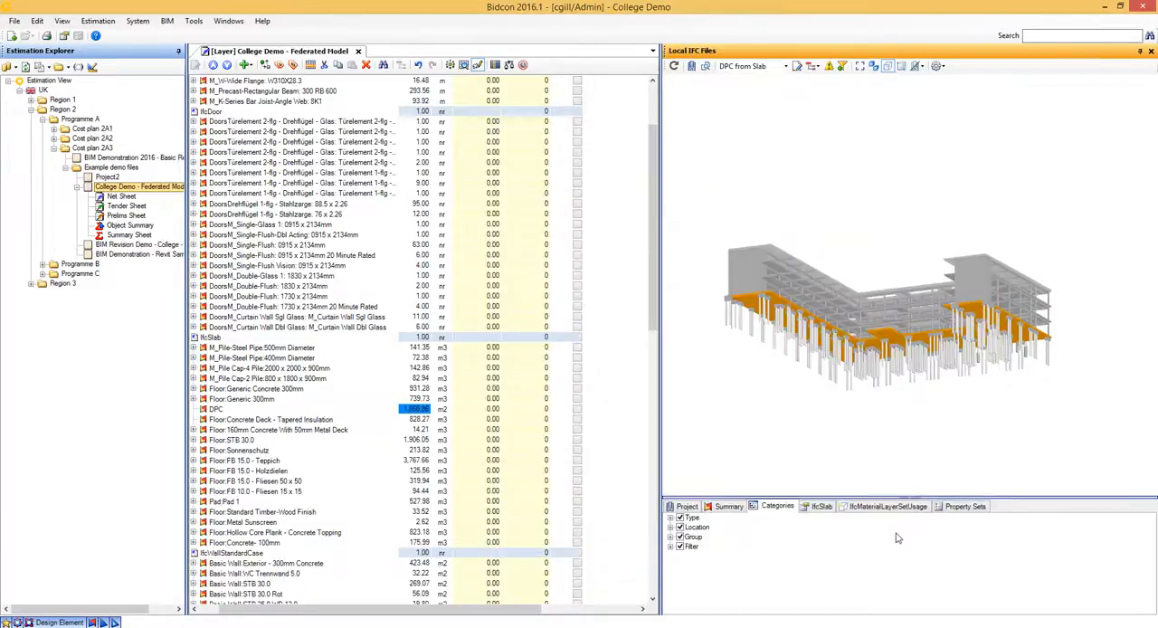
left_click(417, 398)
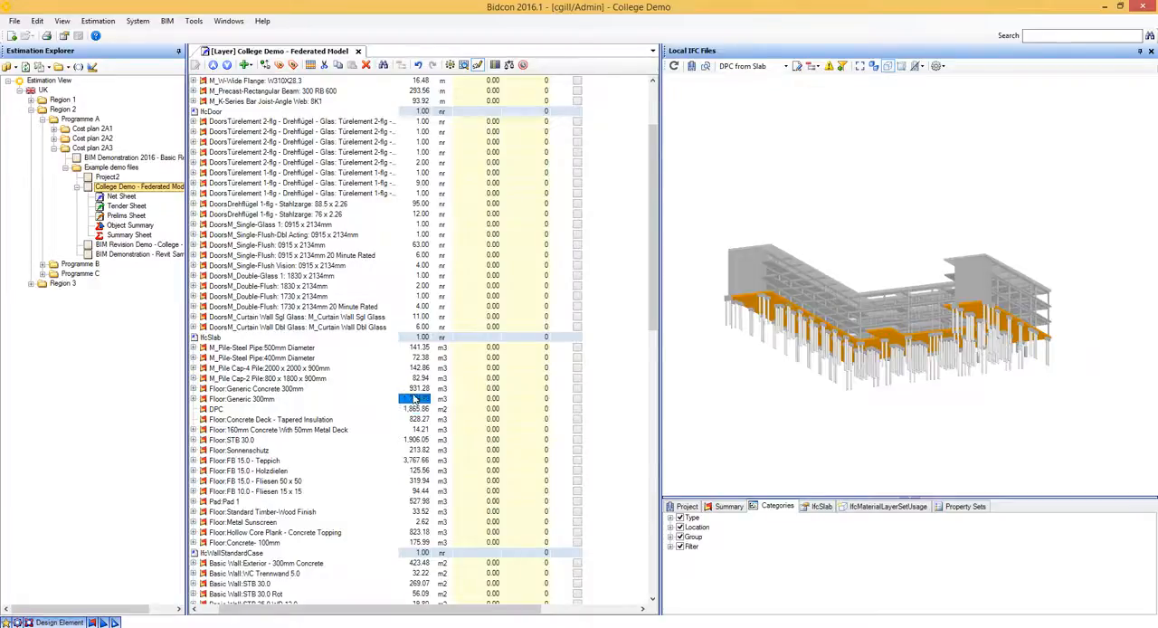